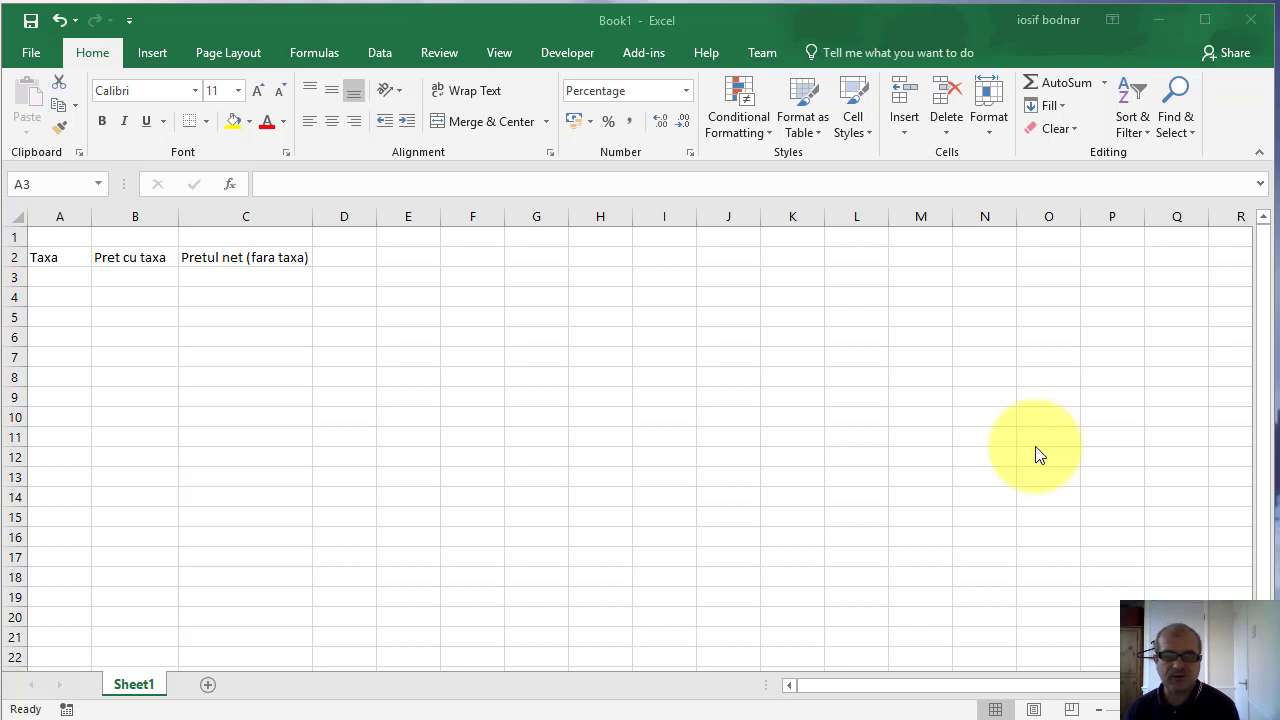
- Select the Taxa, Pret cu taxa and Pretul net (fara taxa) header cells
click(58, 280)
drag(58, 280, 245, 297)
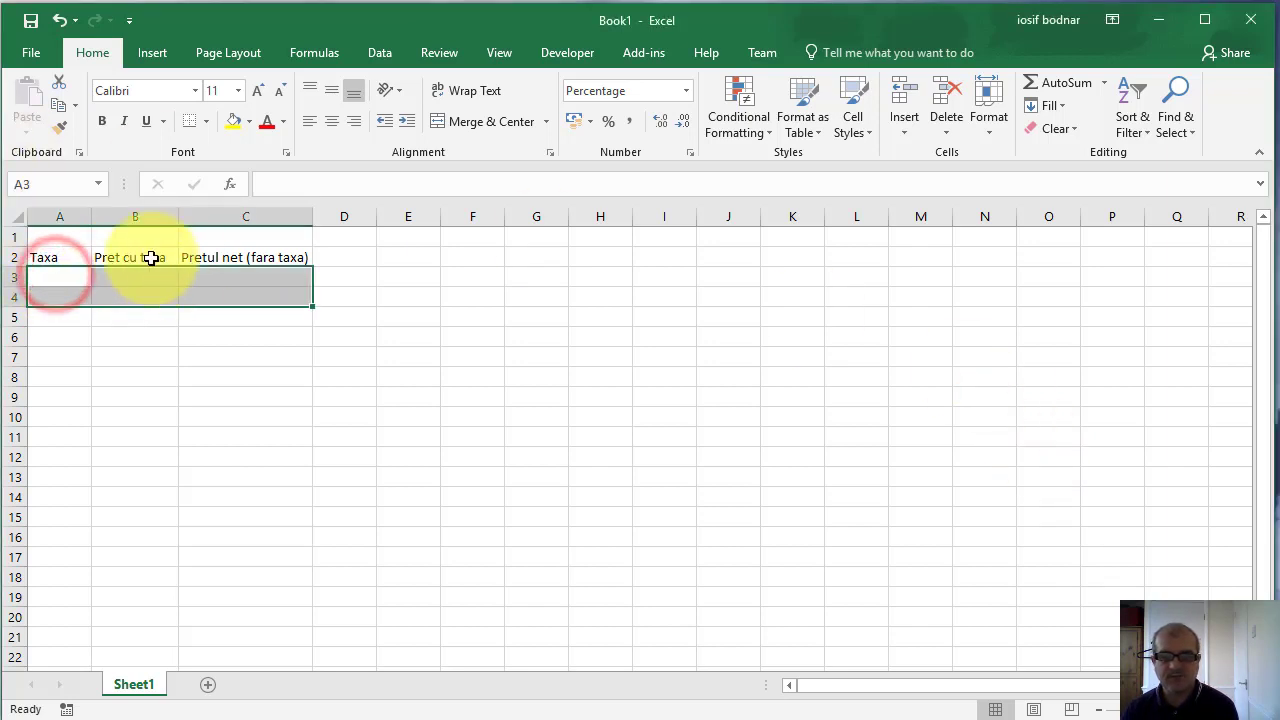
click(47, 258)
click(127, 258)
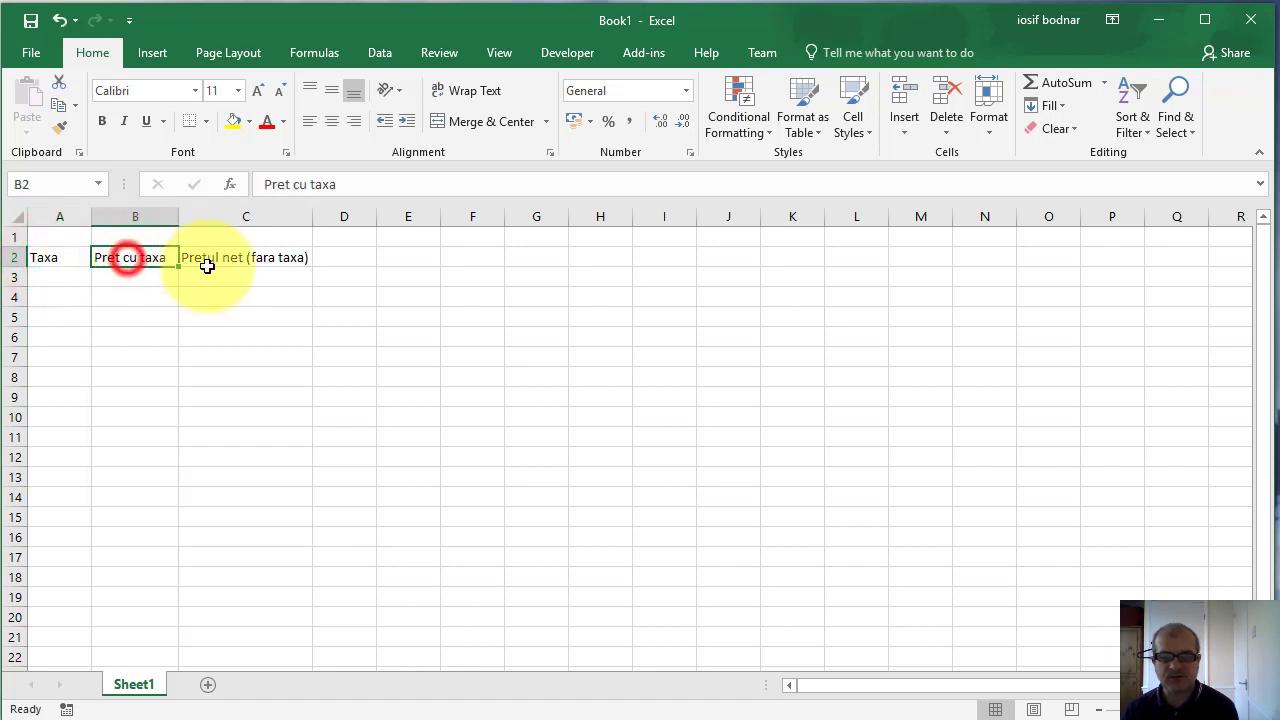
click(227, 258)
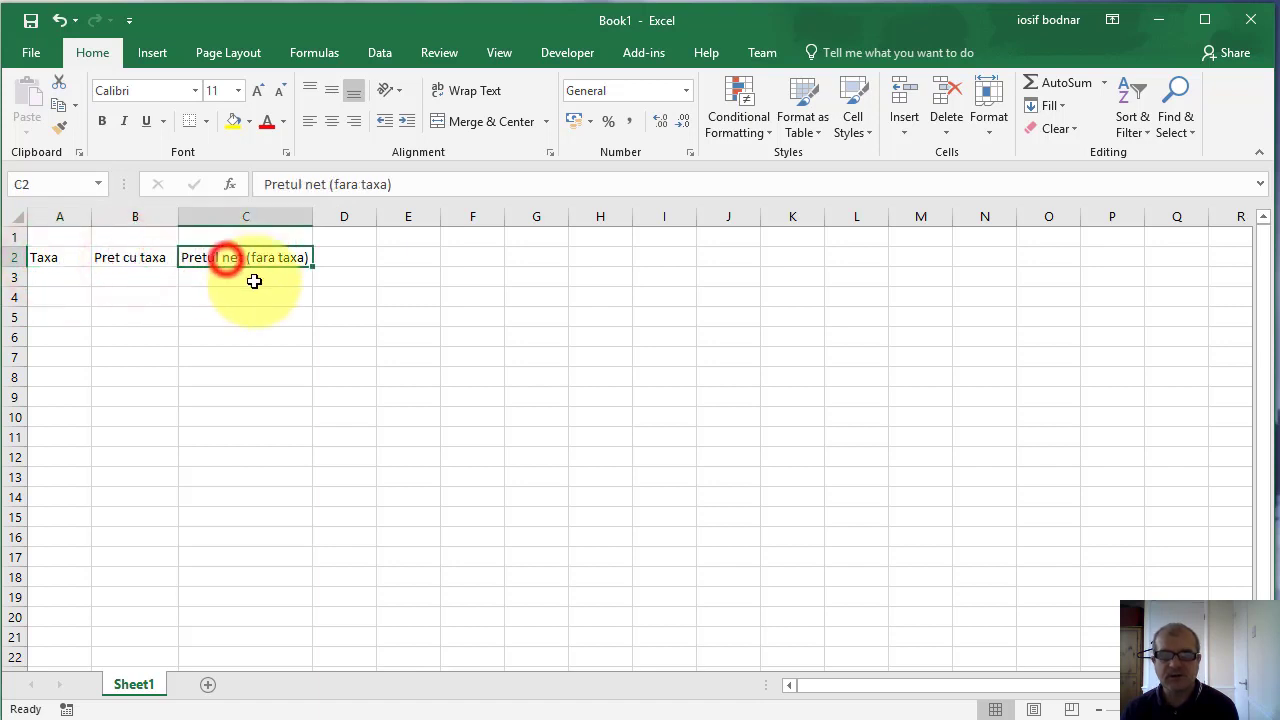
- Enter 10 in cell A3 so the tax rate reads 10%
click(57, 276)
text(1)
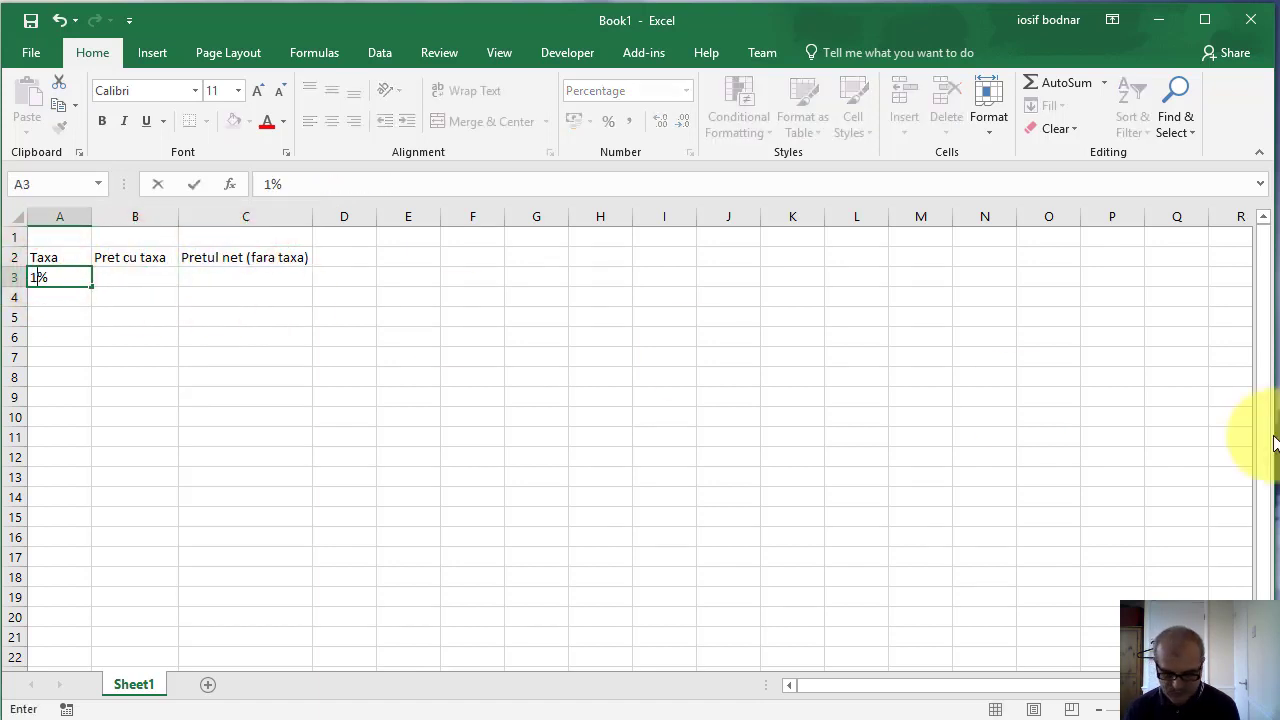
text(0)
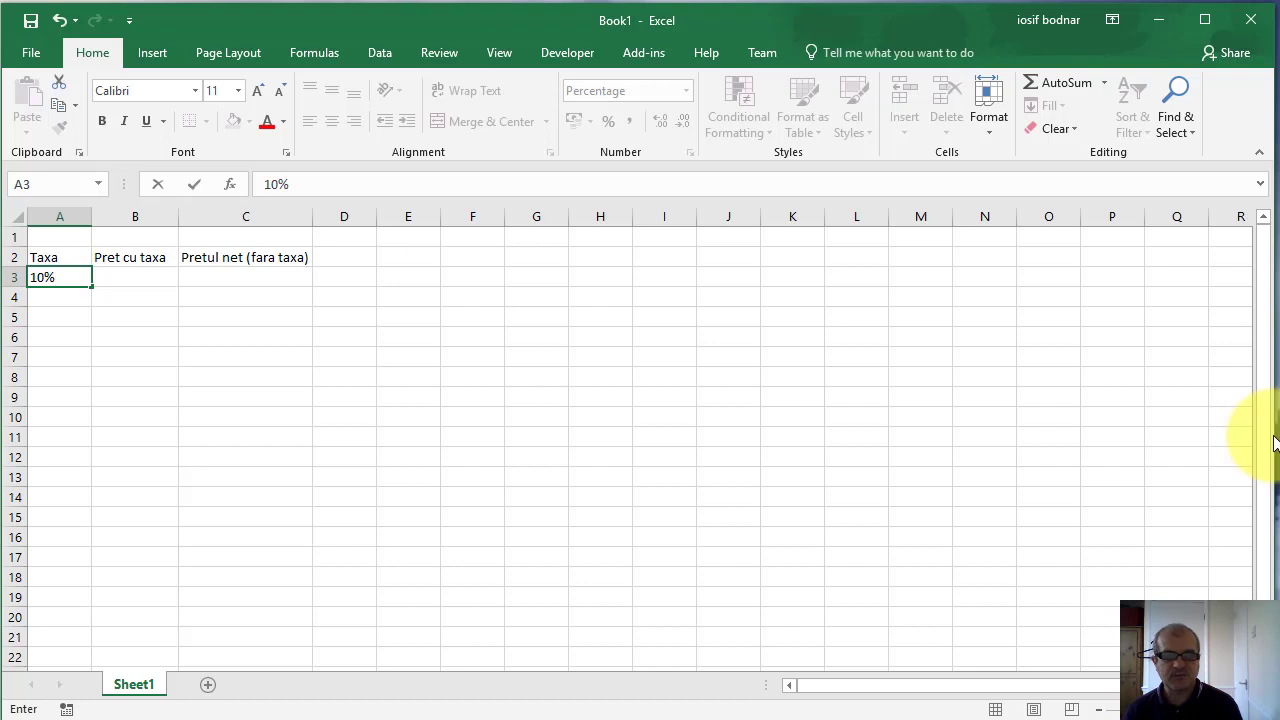
key(ctrl+Return)
key(Right)
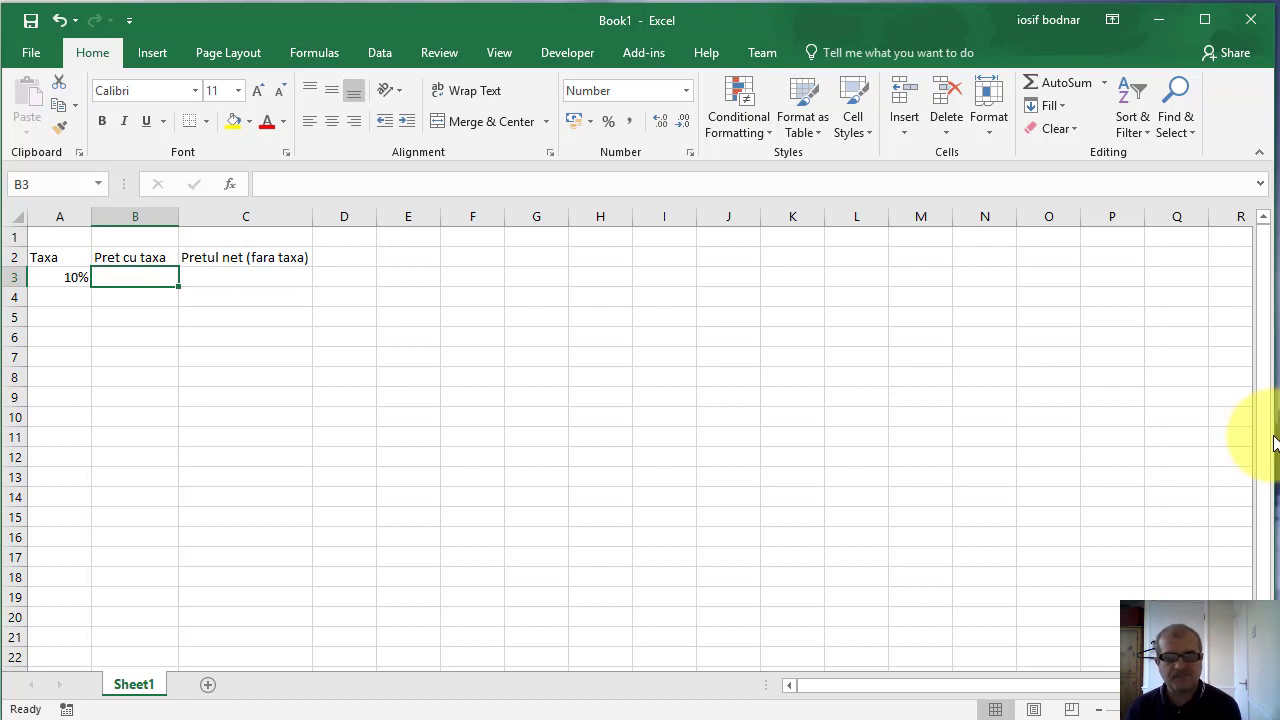
- Enter 300 as the net price in C3 and start a formula in B3 with '='
key(Right)
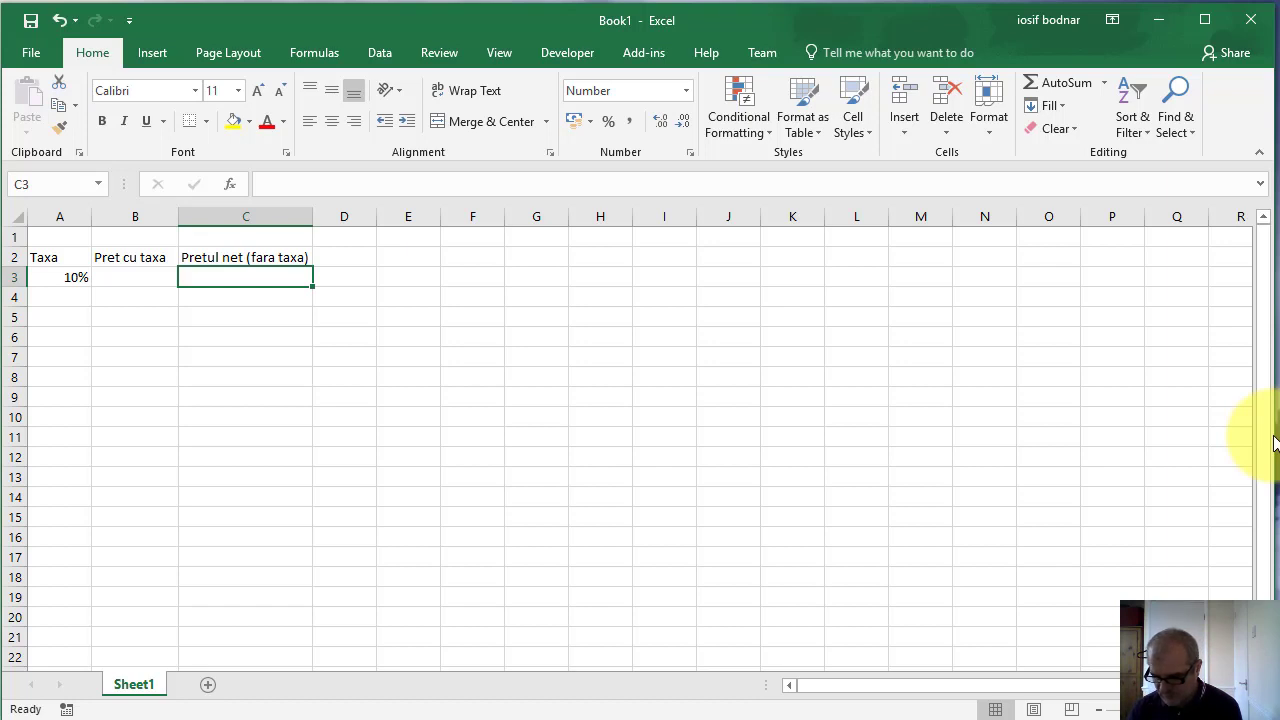
text(3)
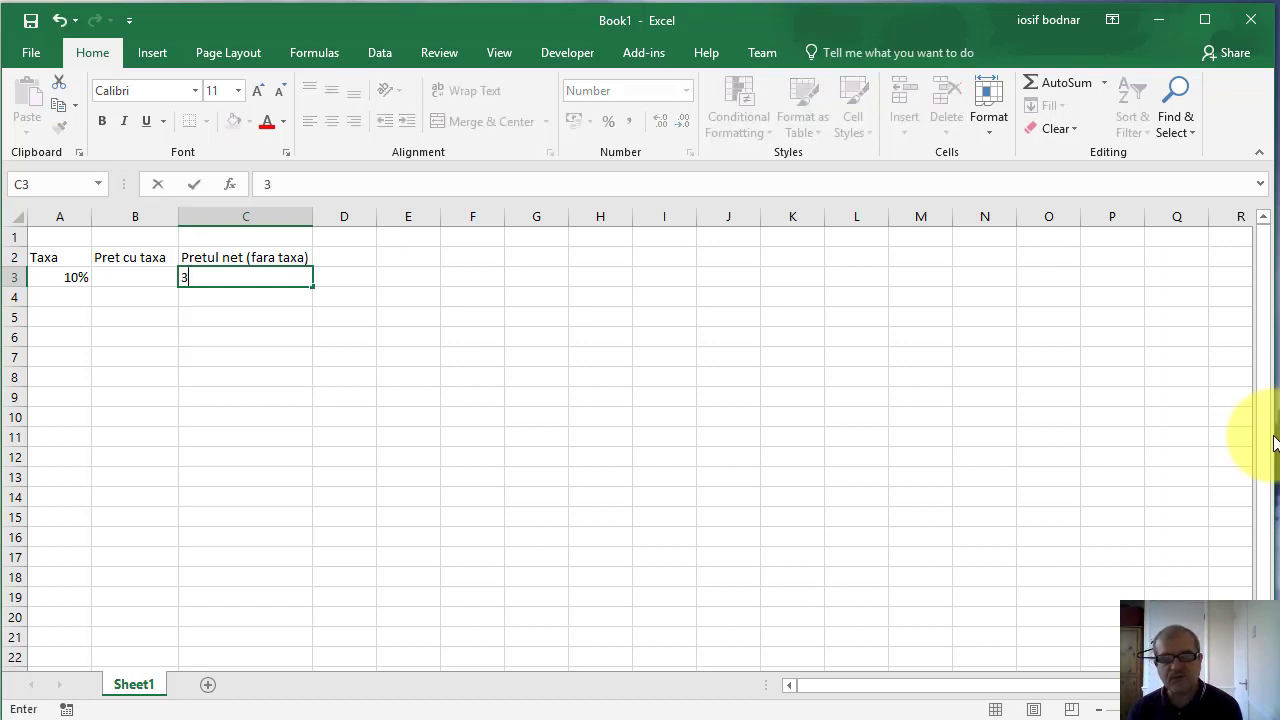
text(00)
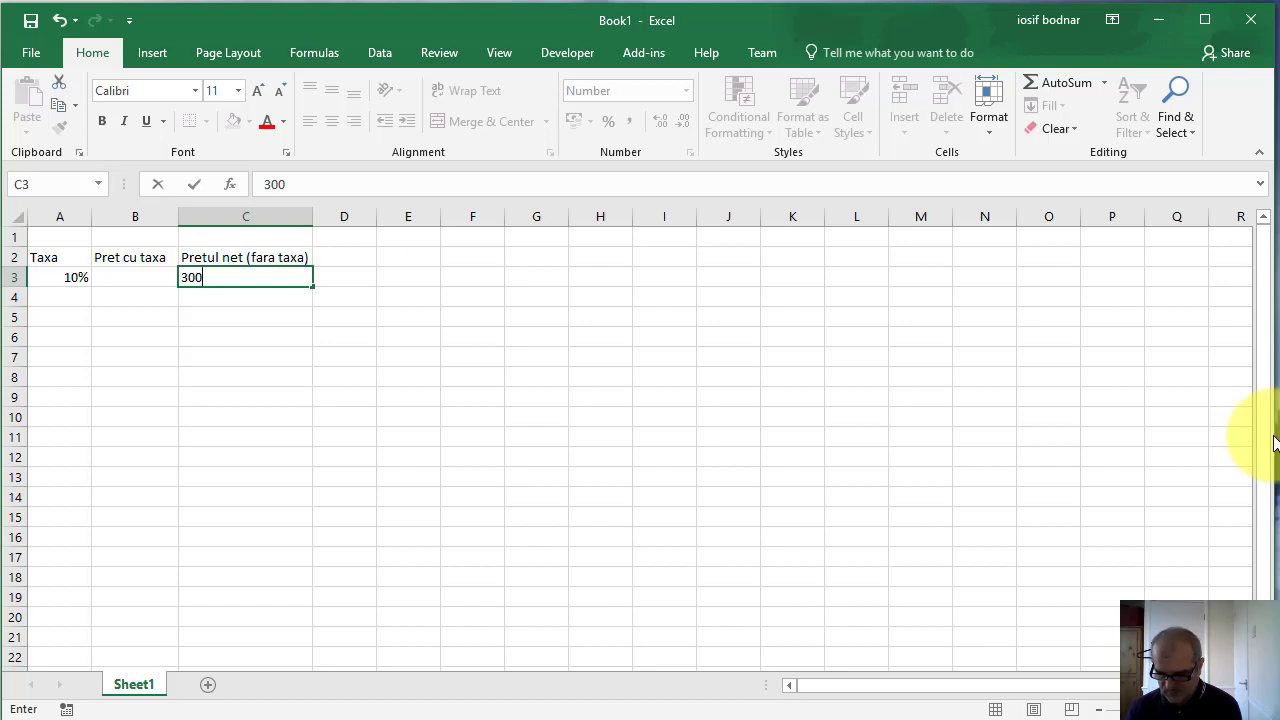
key(Left)
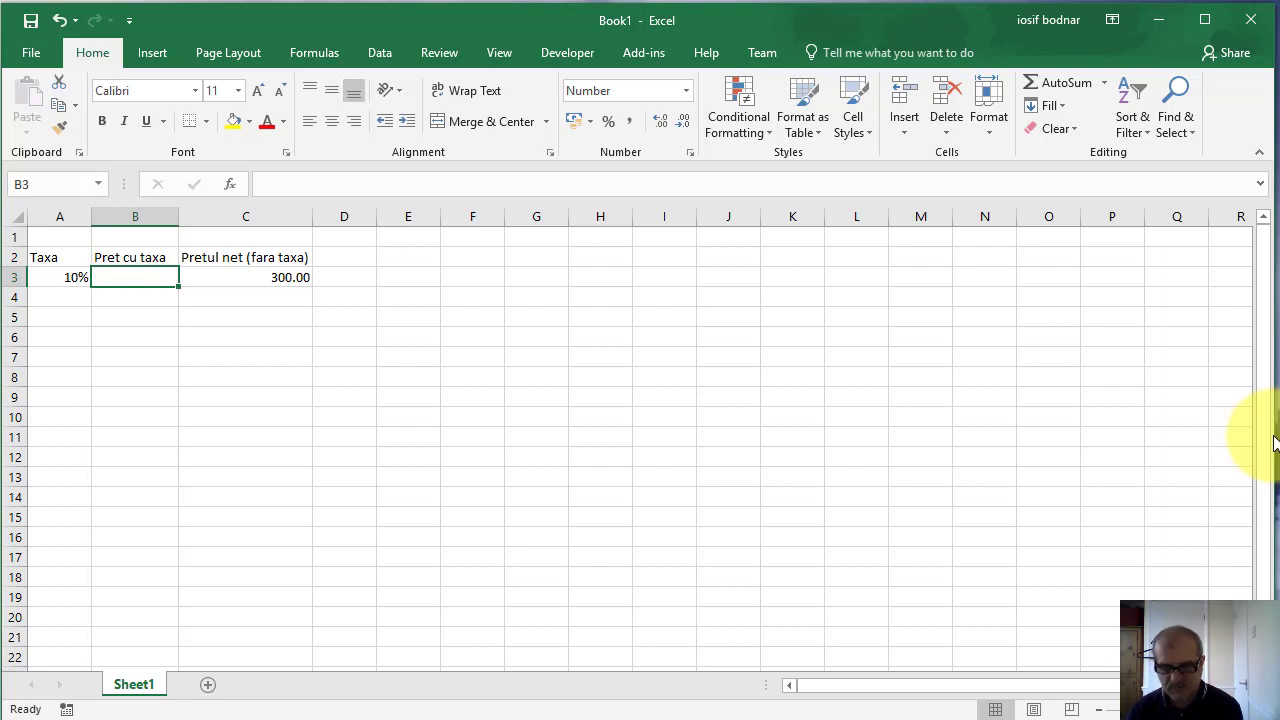
text(=)
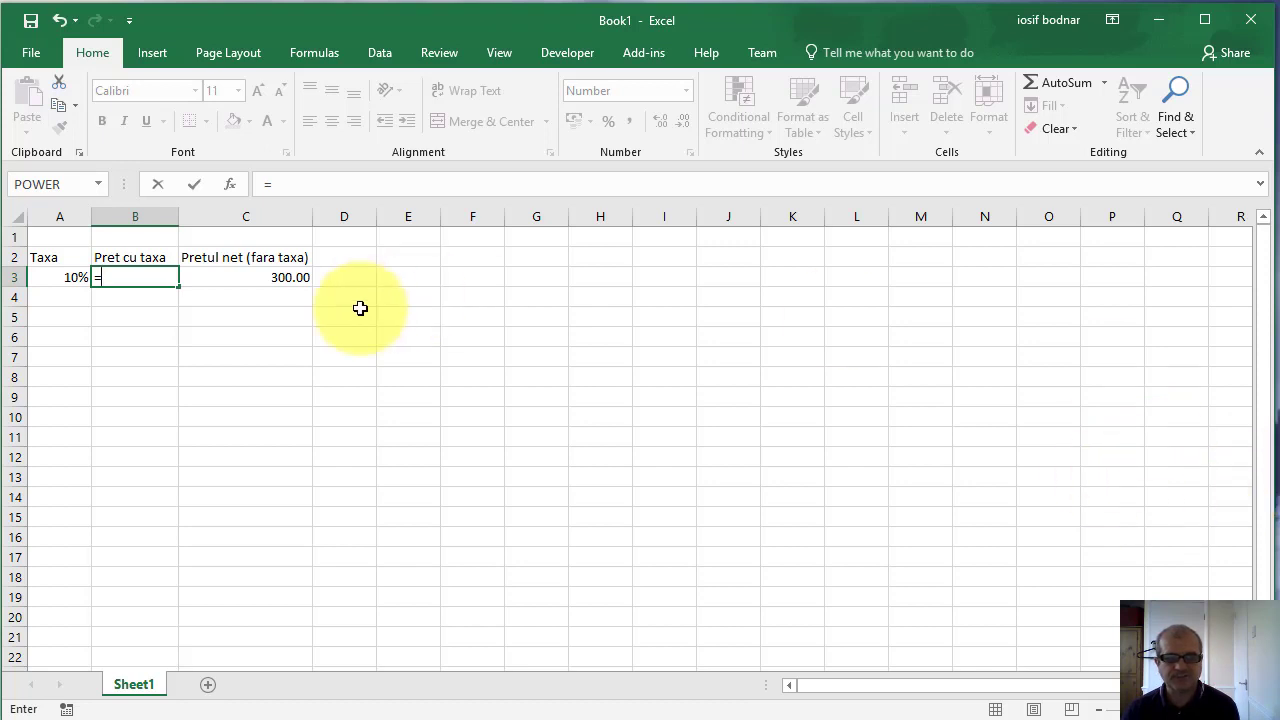
- Complete the formula =C3+C3*A3 in B3 so it shows 330.00
click(254, 277)
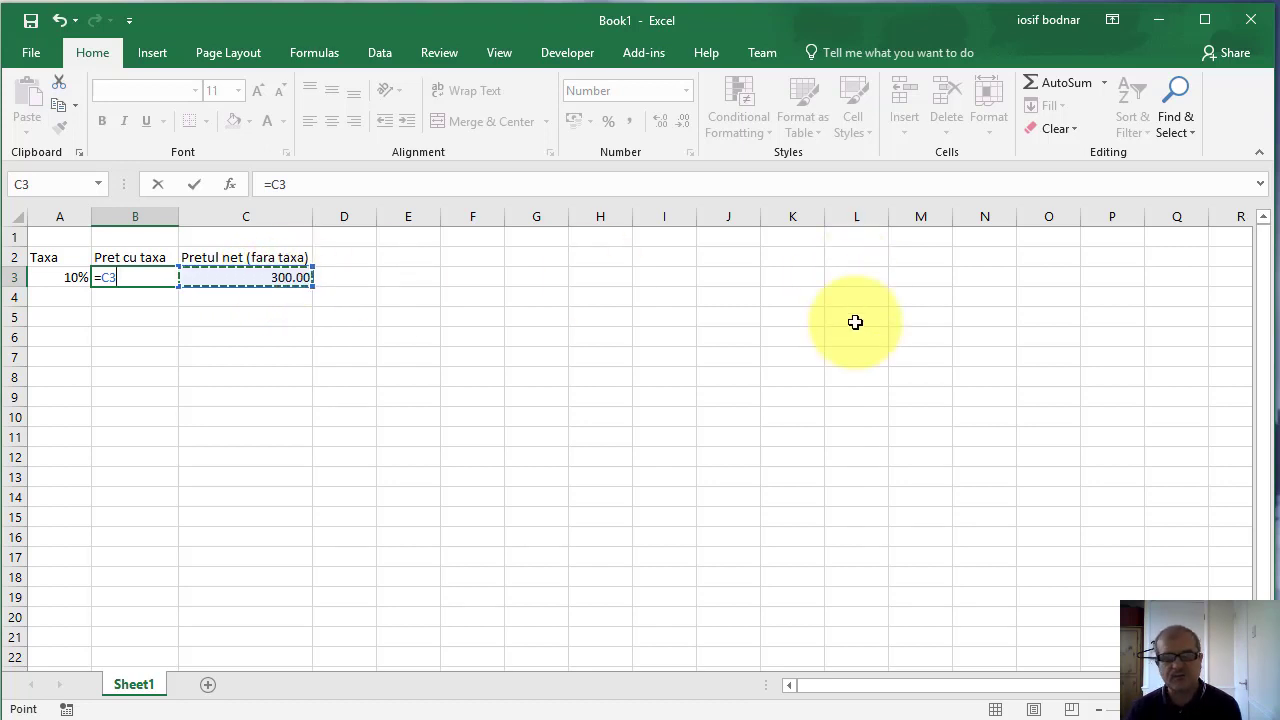
text(+)
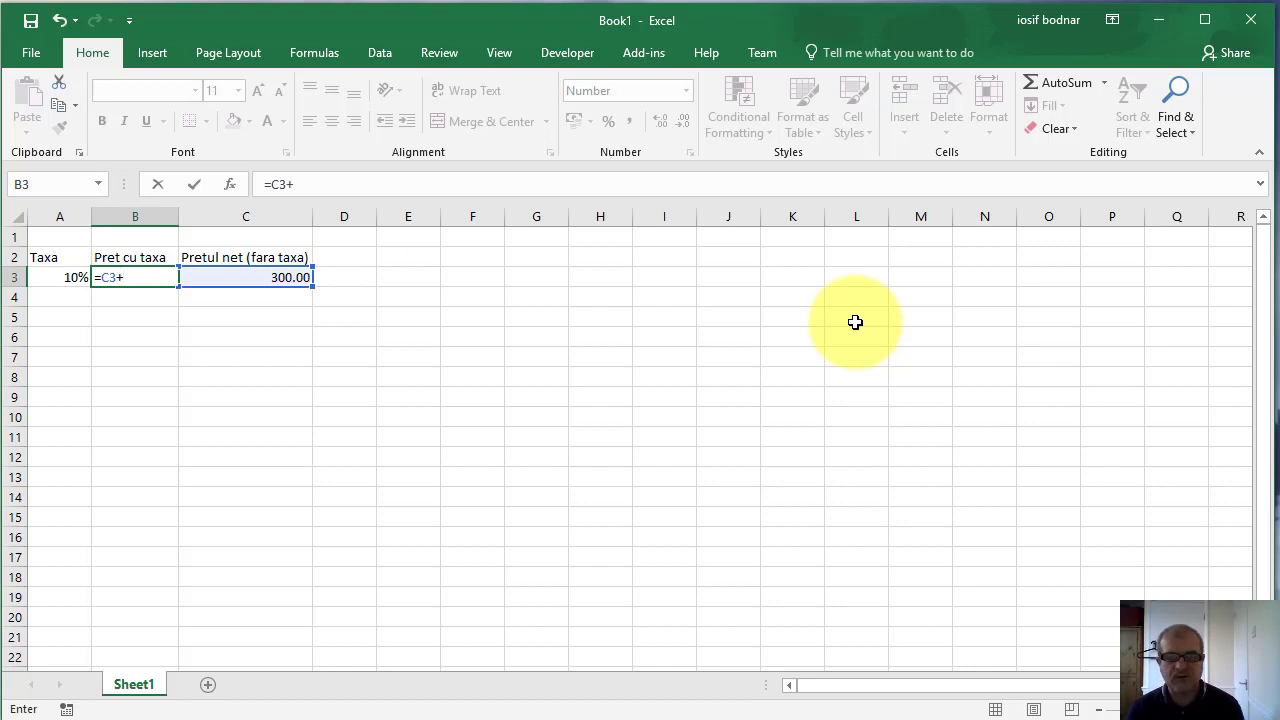
text(C3)
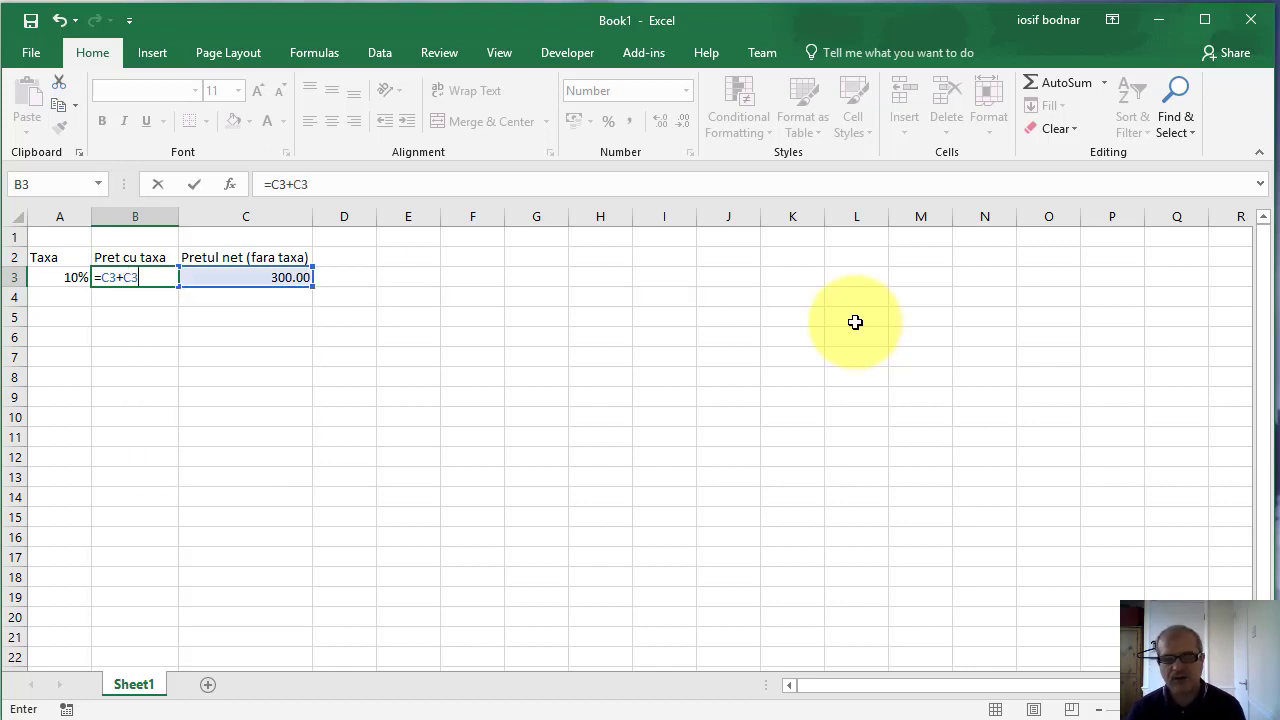
text(*)
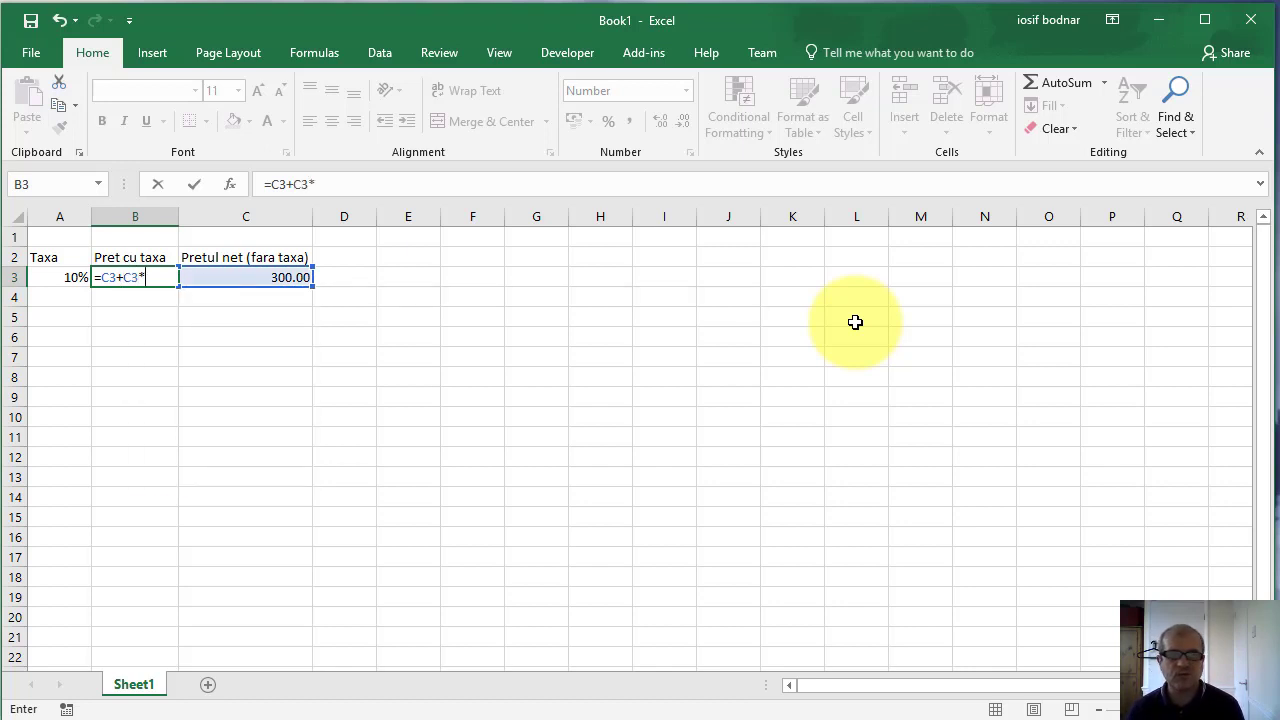
click(60, 276)
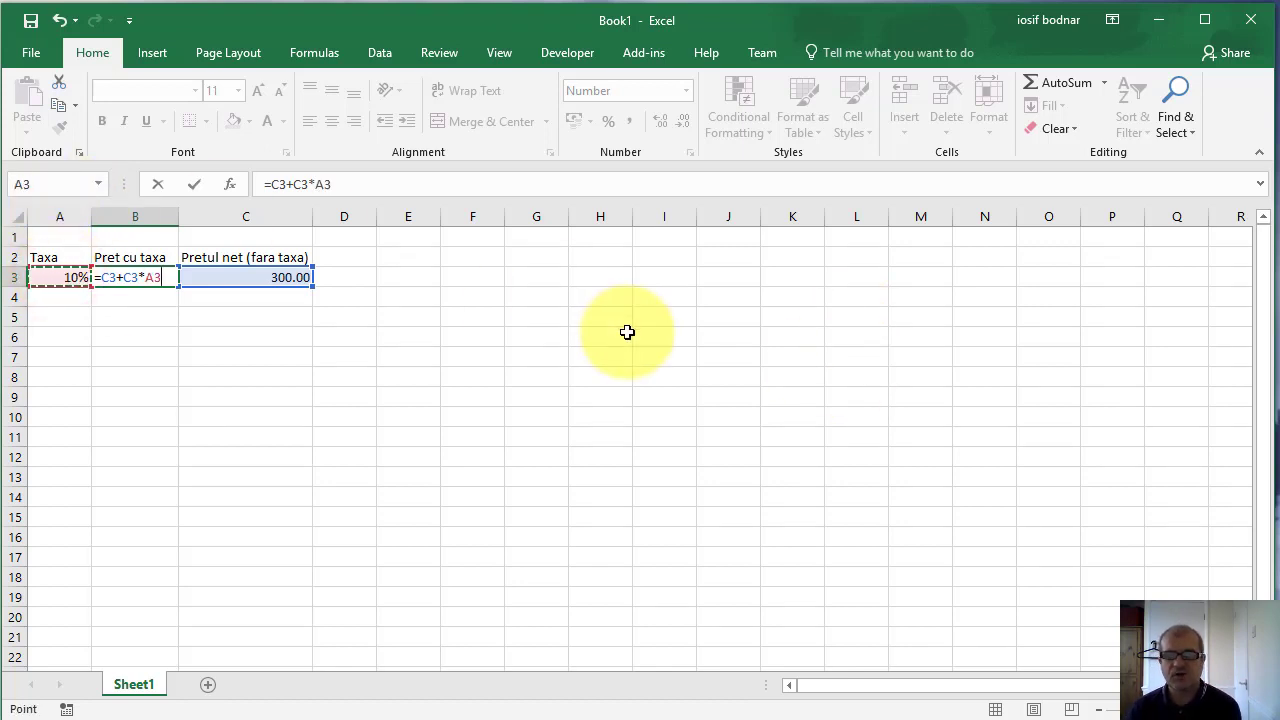
key(Return)
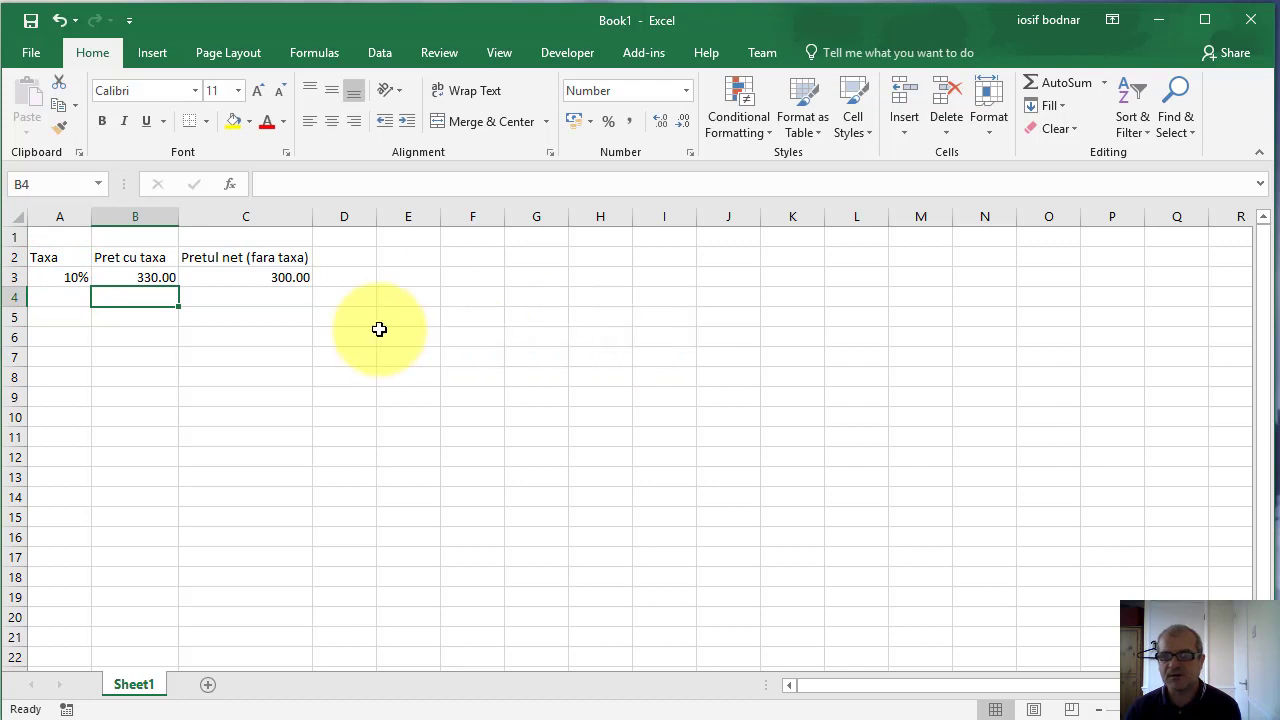
click(147, 279)
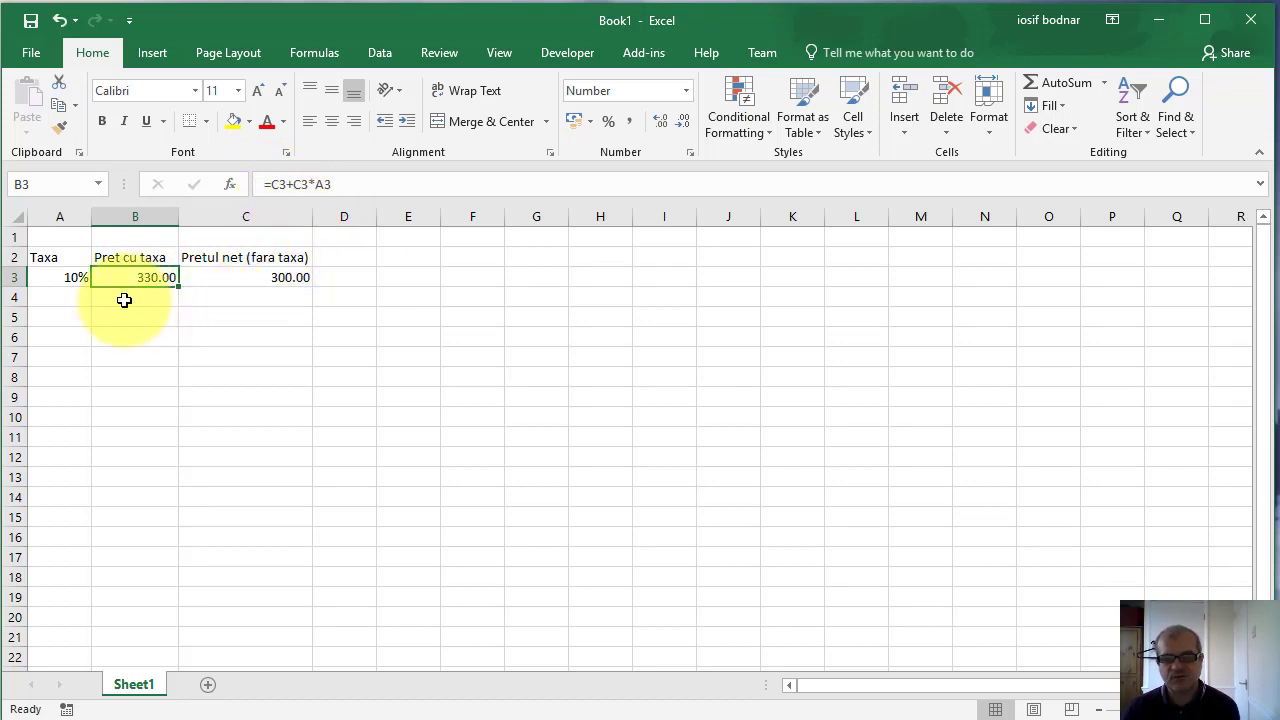
- Fill row 4 with a 10% tax rate in A4 and 330 in B4
click(62, 296)
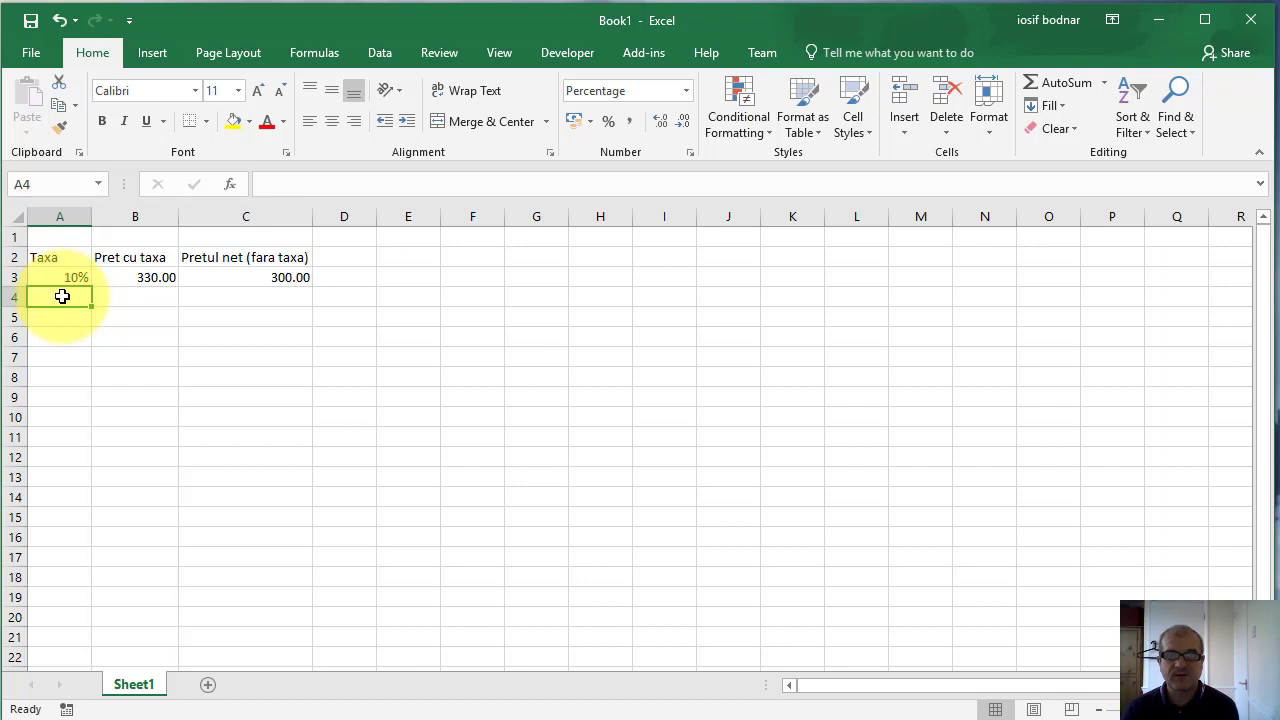
text(1)
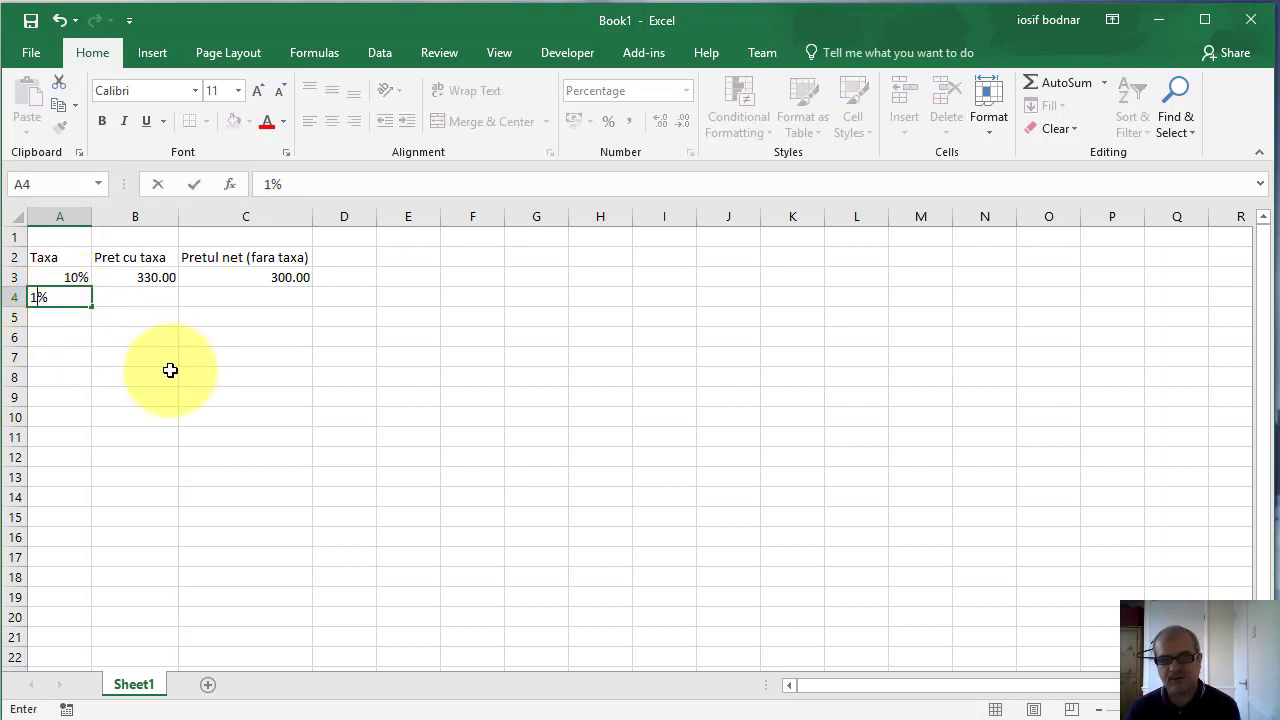
text(0)
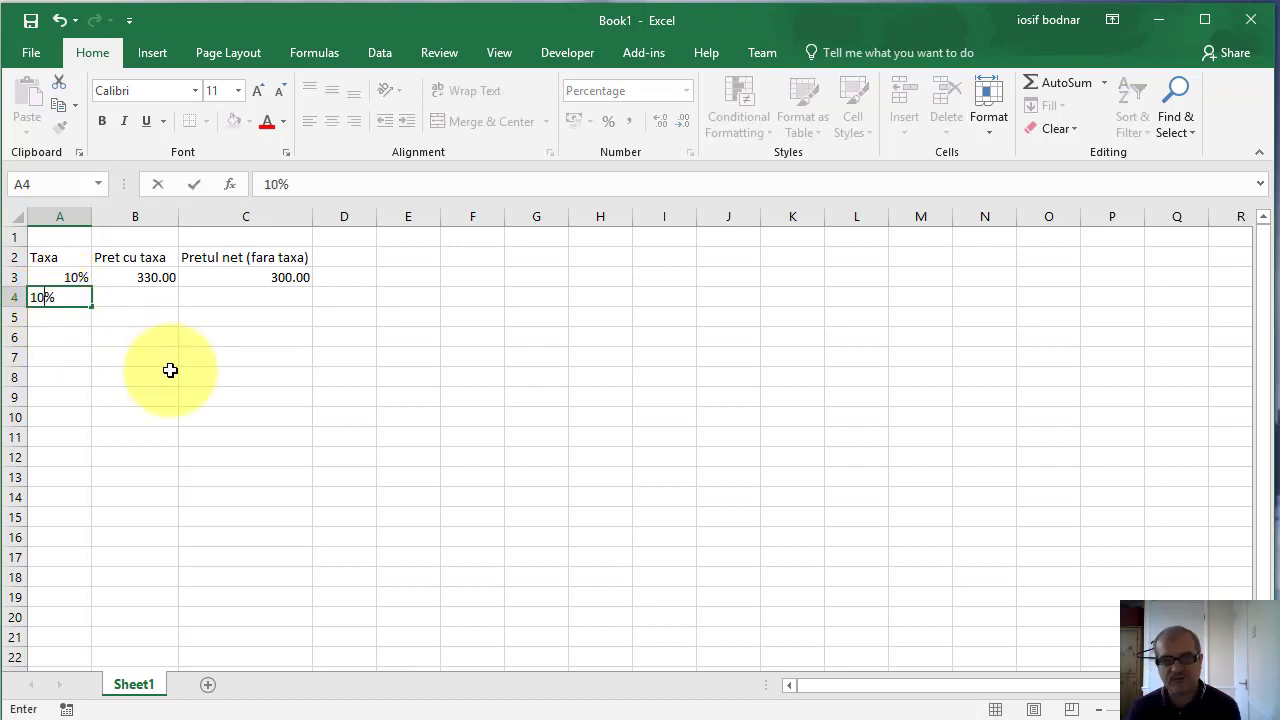
key(Tab)
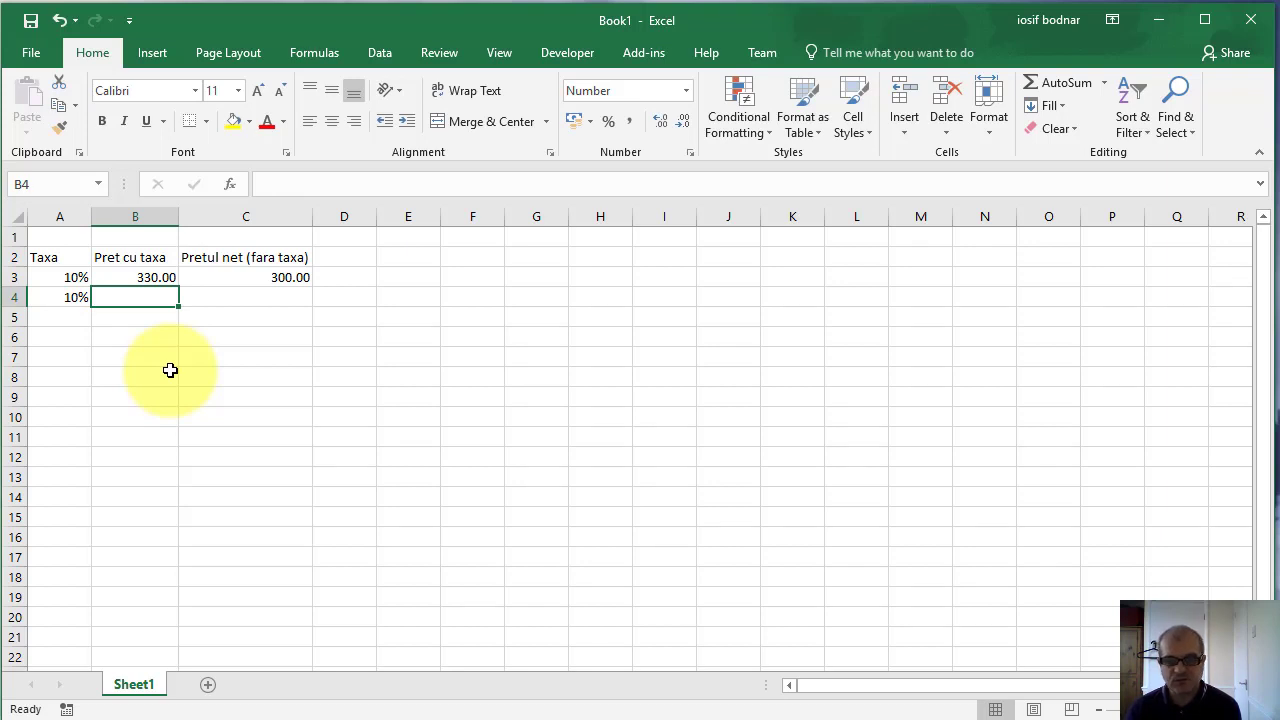
text(330)
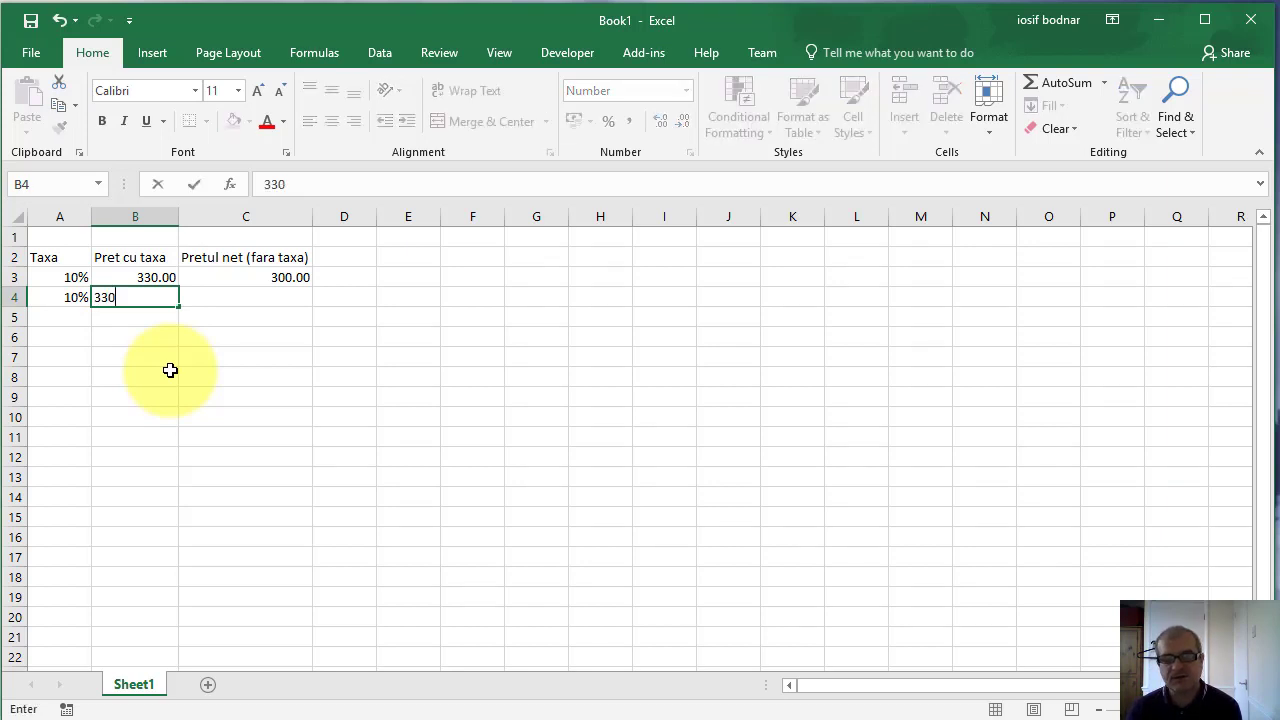
key(Up)
key(Right)
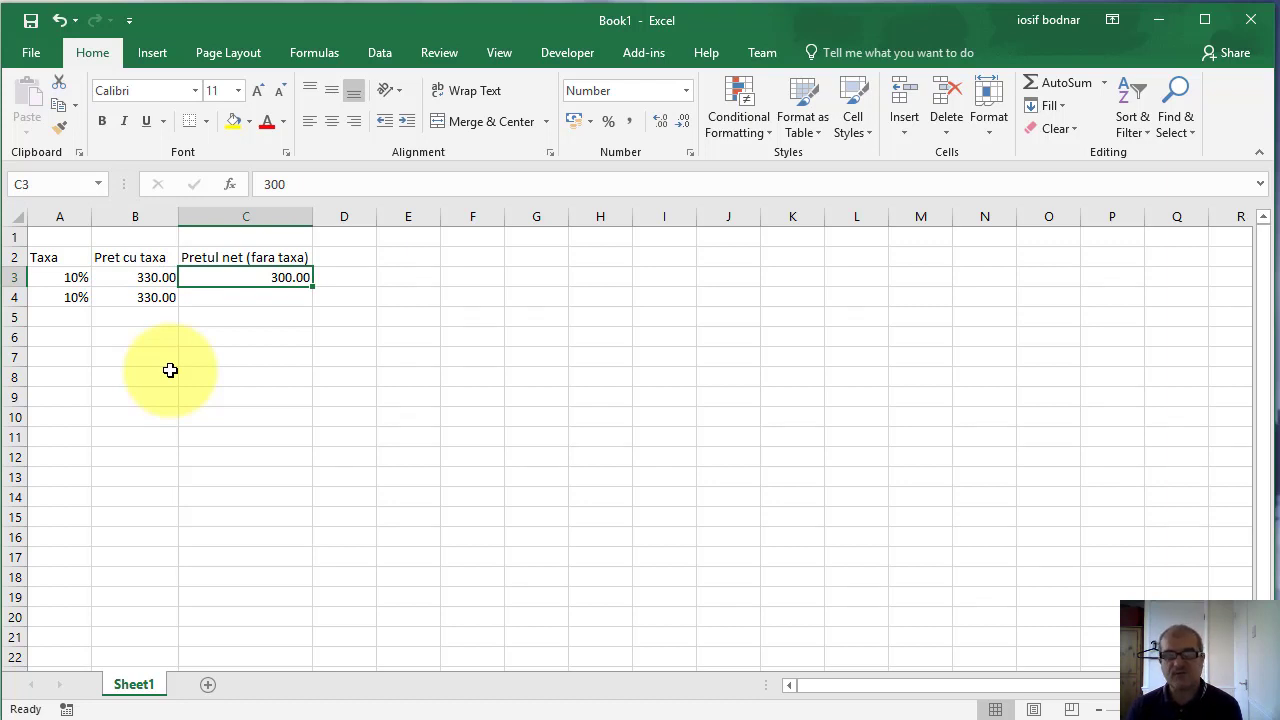
key(Down)
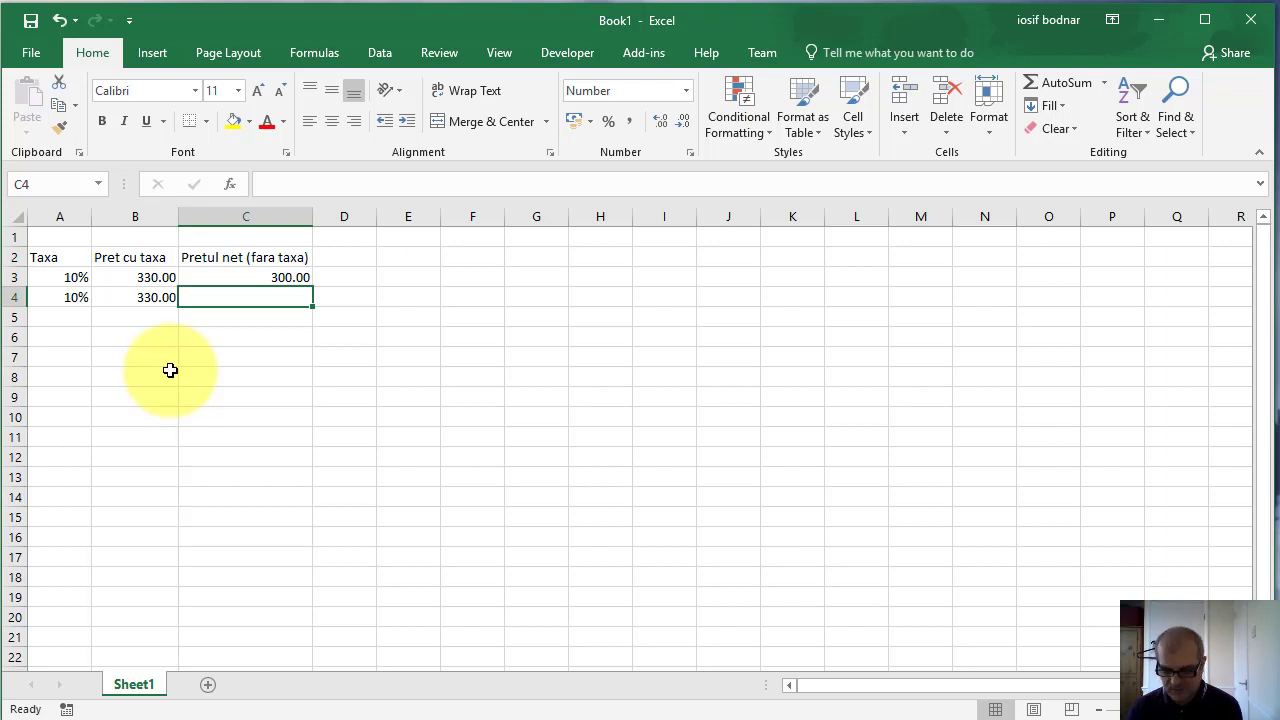
- Enter =B4/(1+A4) in C4 to recover the 300.00 net price from 330
text(=)
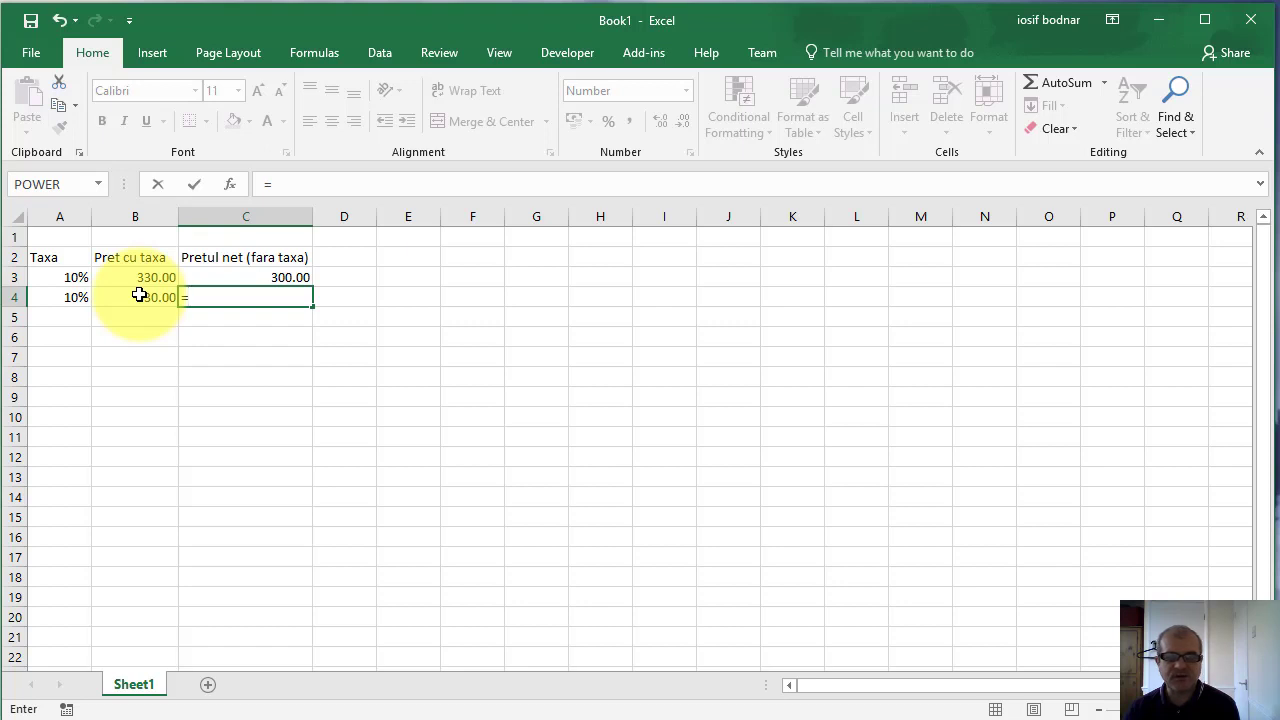
click(139, 297)
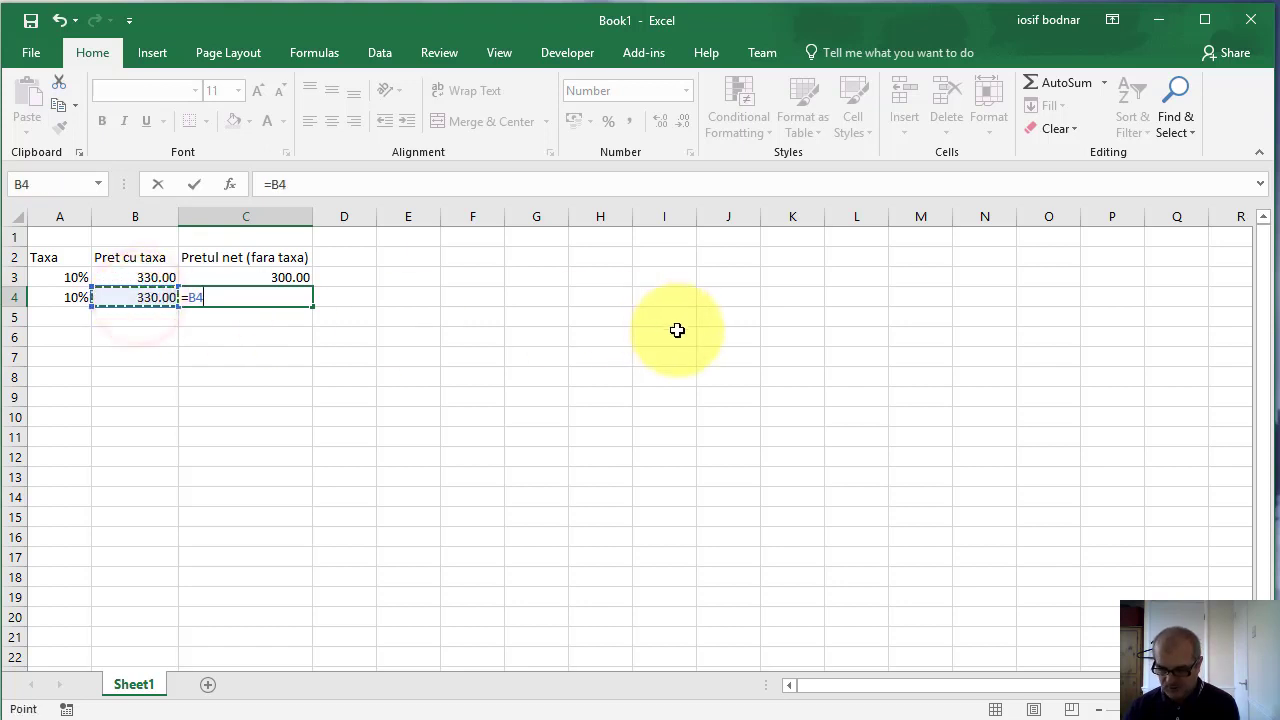
text(()
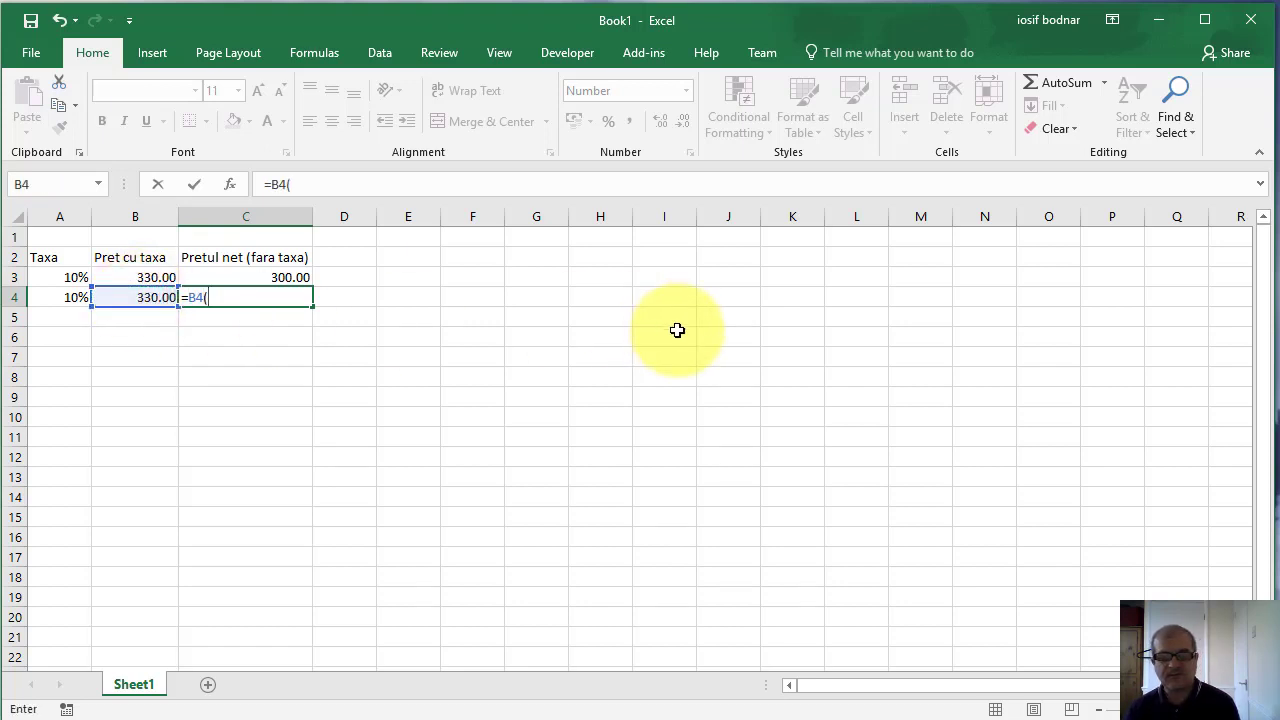
key(BackSpace)
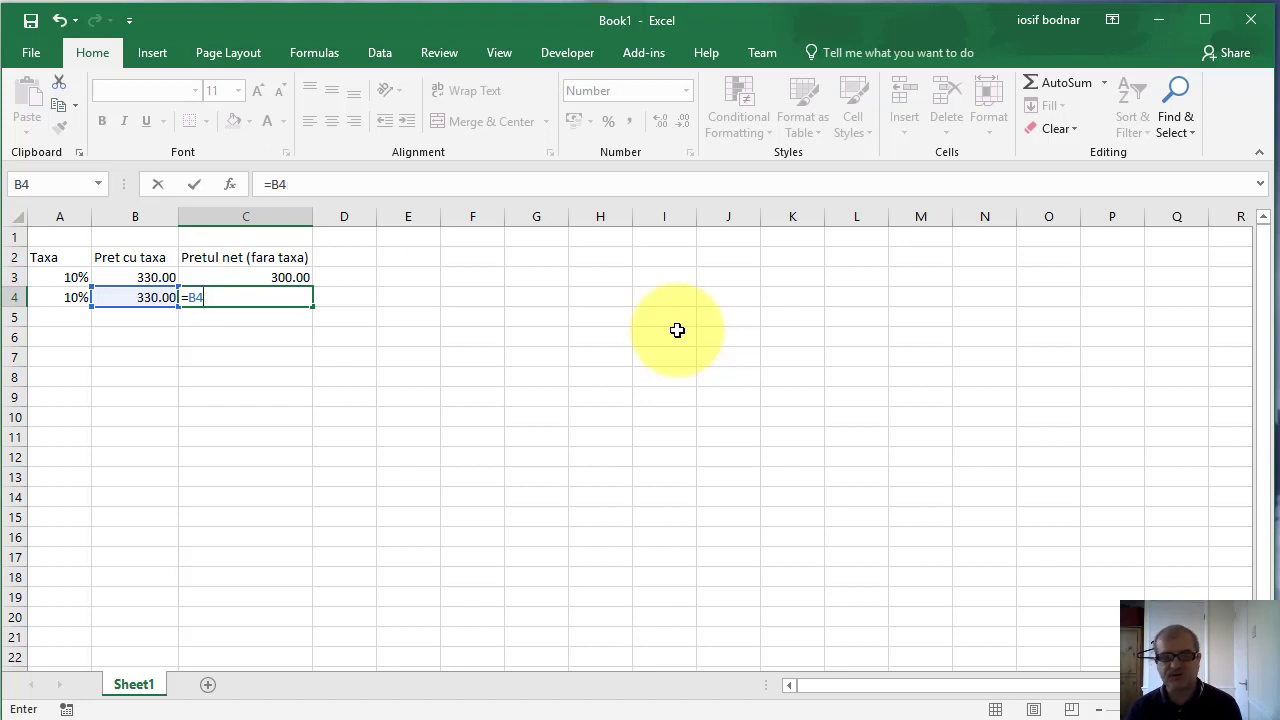
text(/)
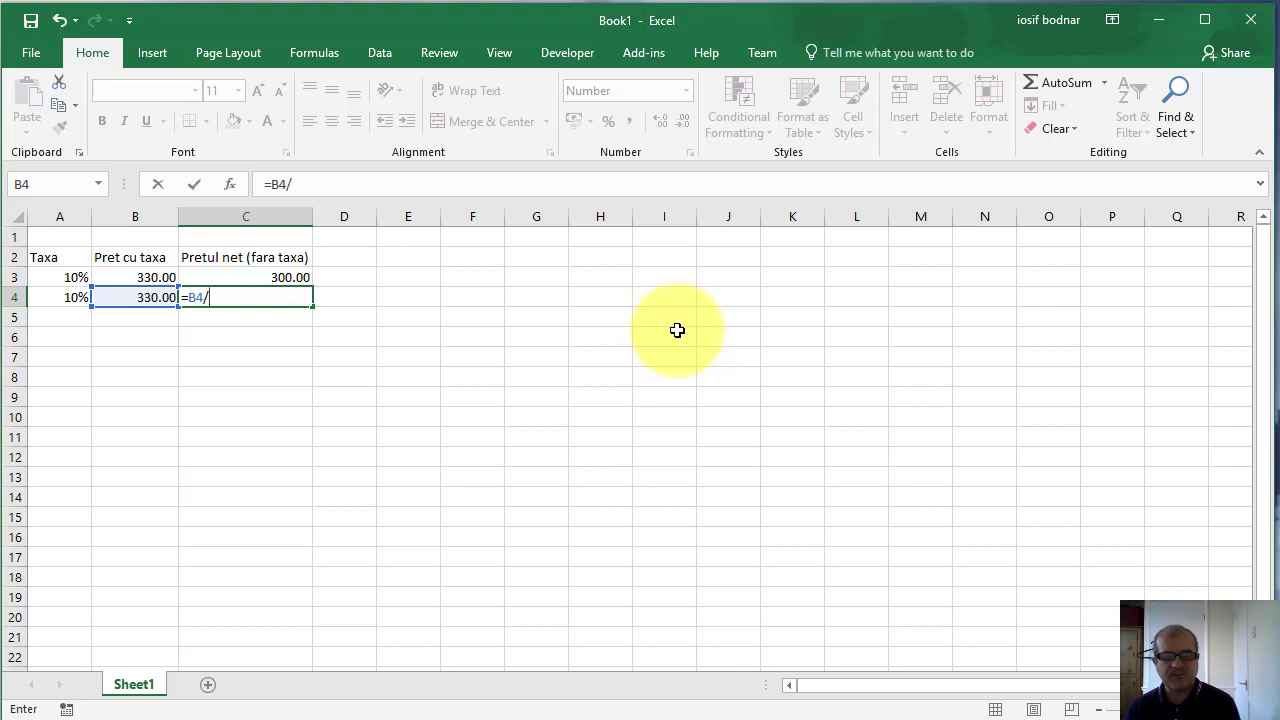
text(())
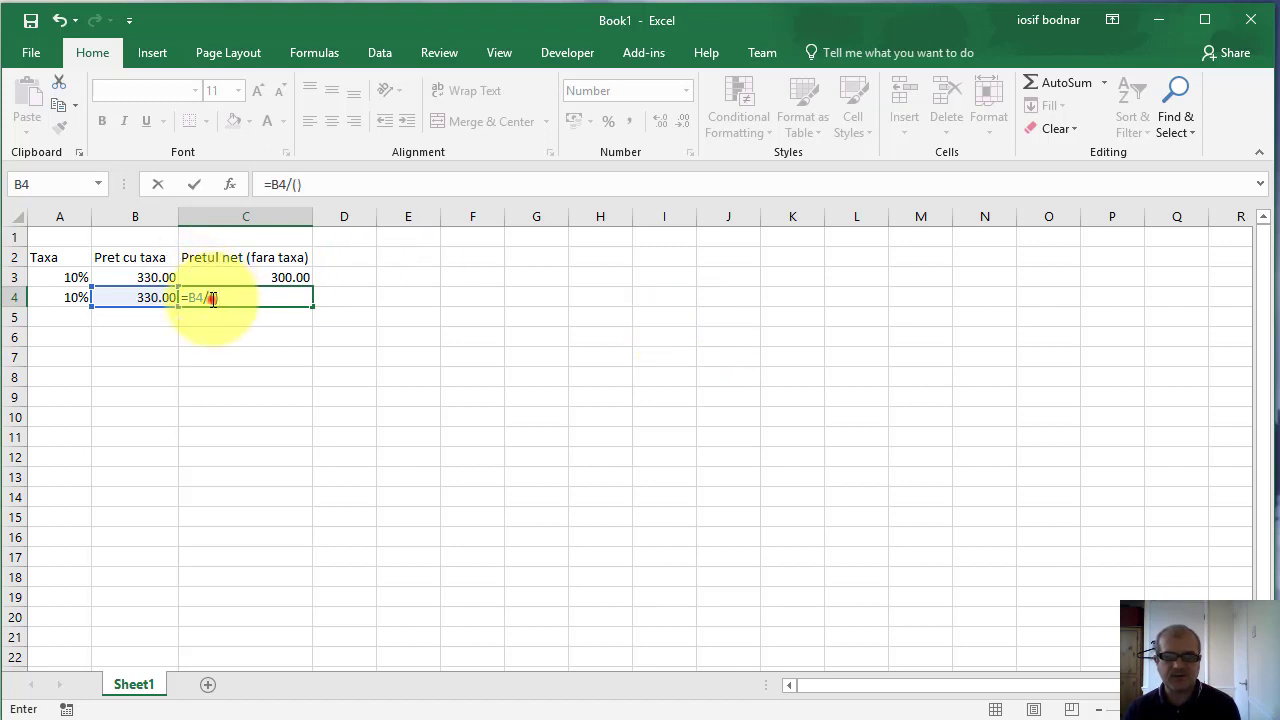
click(213, 298)
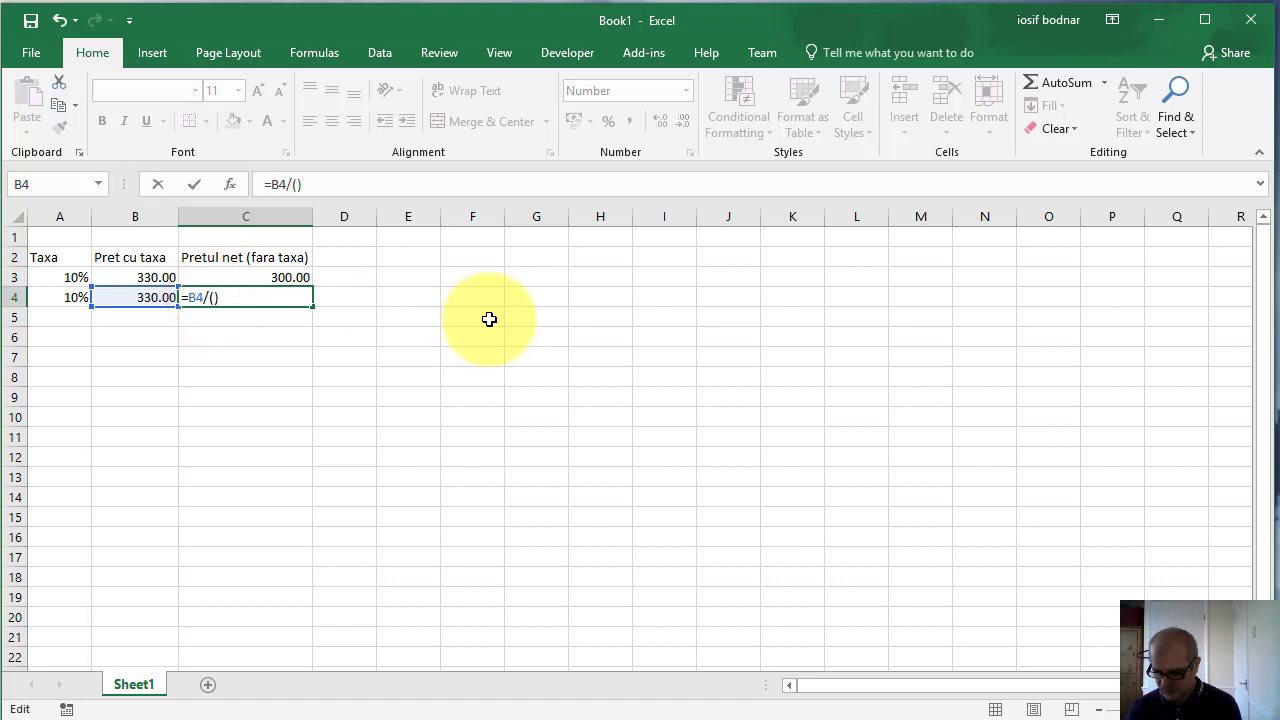
key(Right)
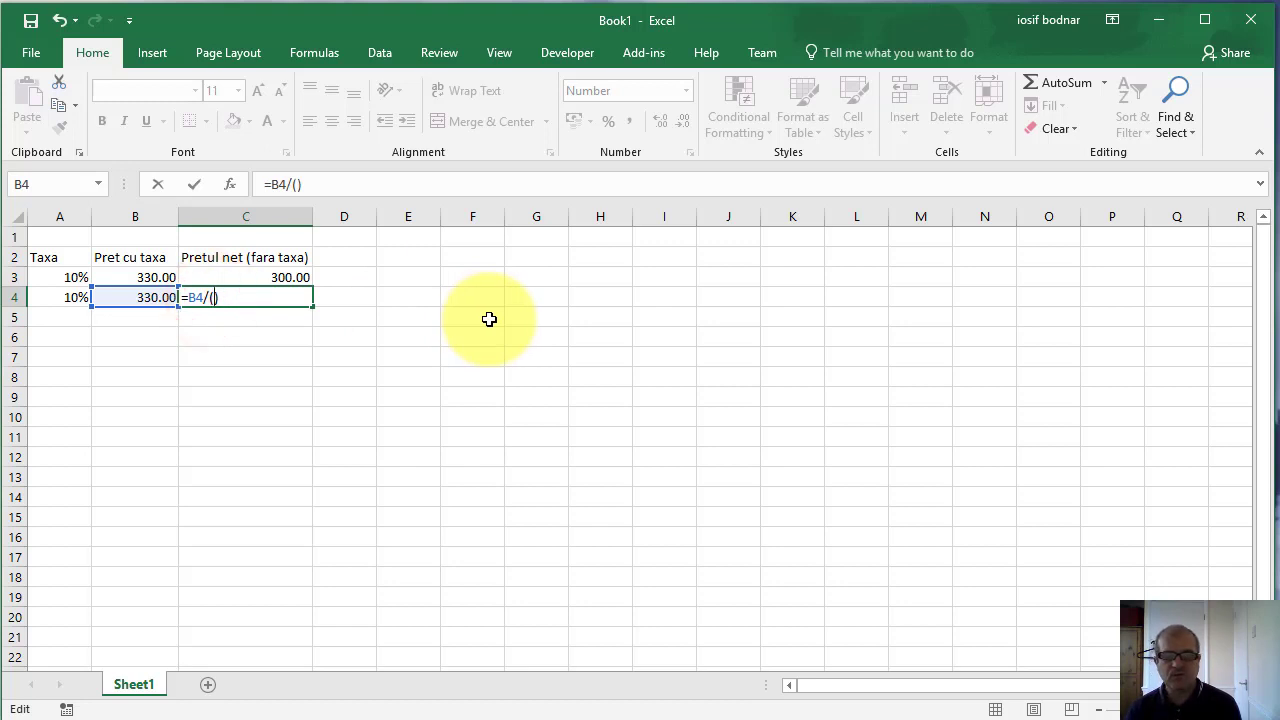
text(1+)
click(62, 296)
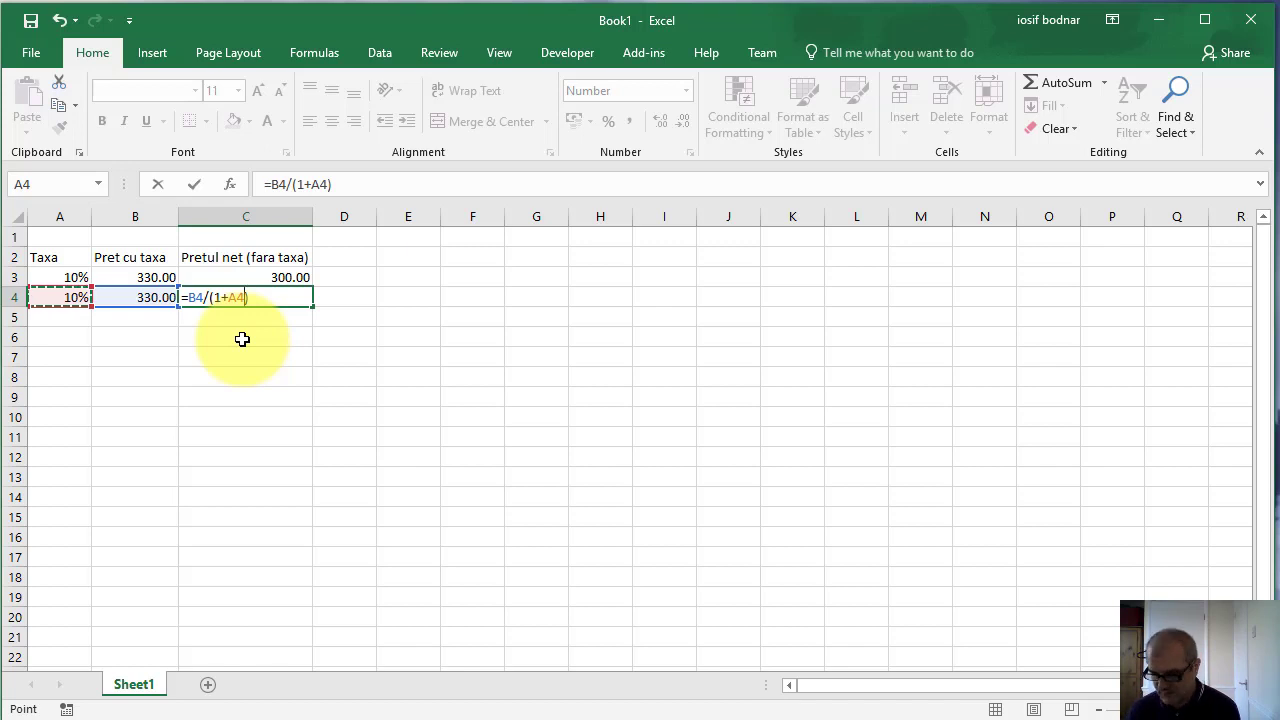
key(Return)
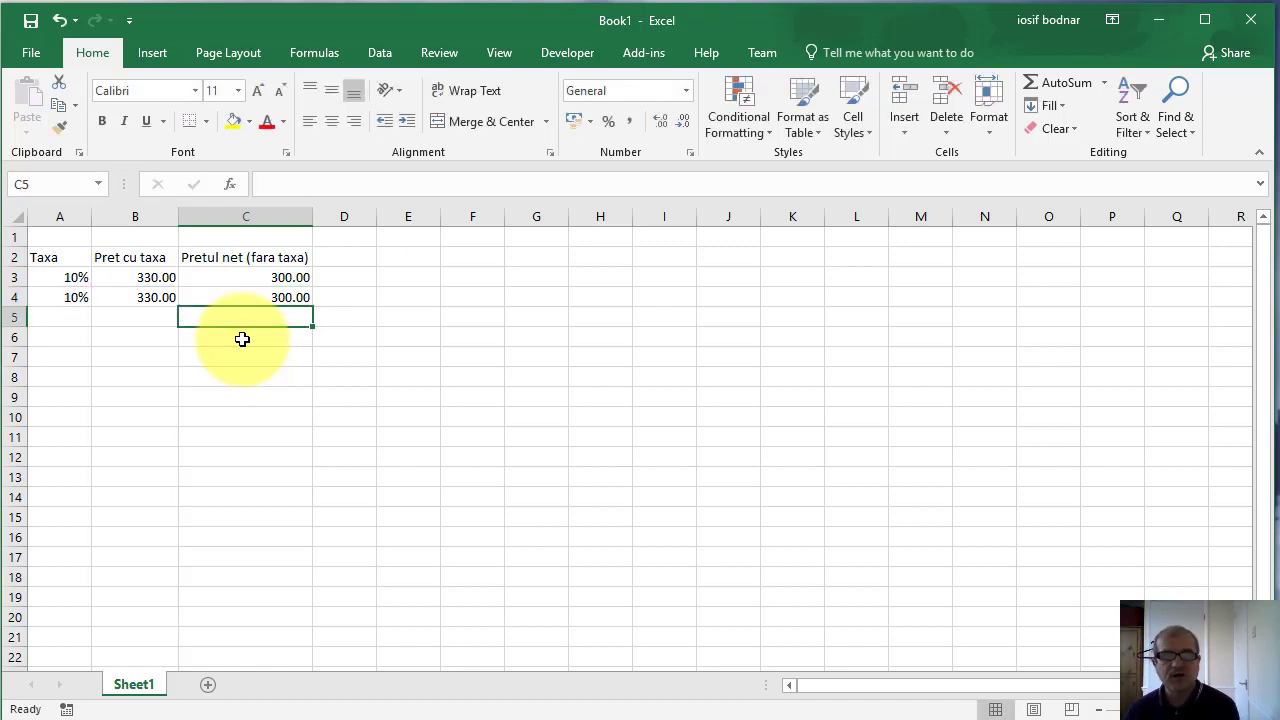
click(287, 296)
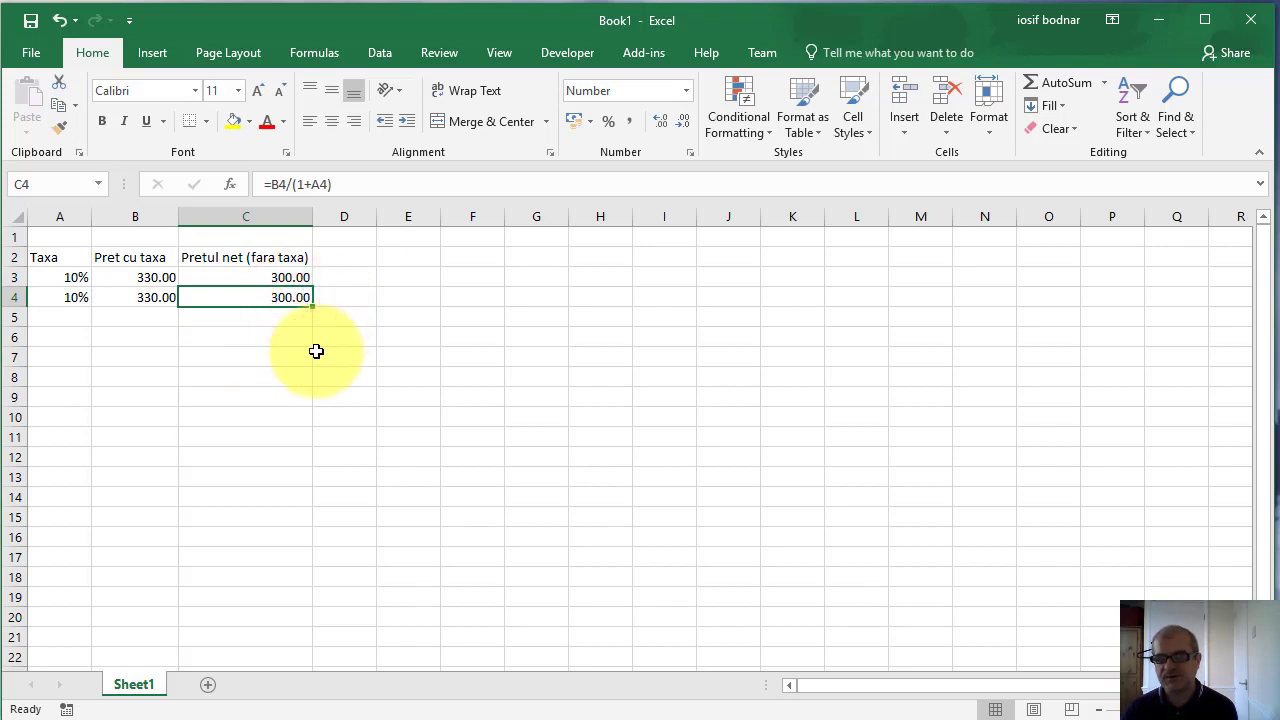
click(261, 277)
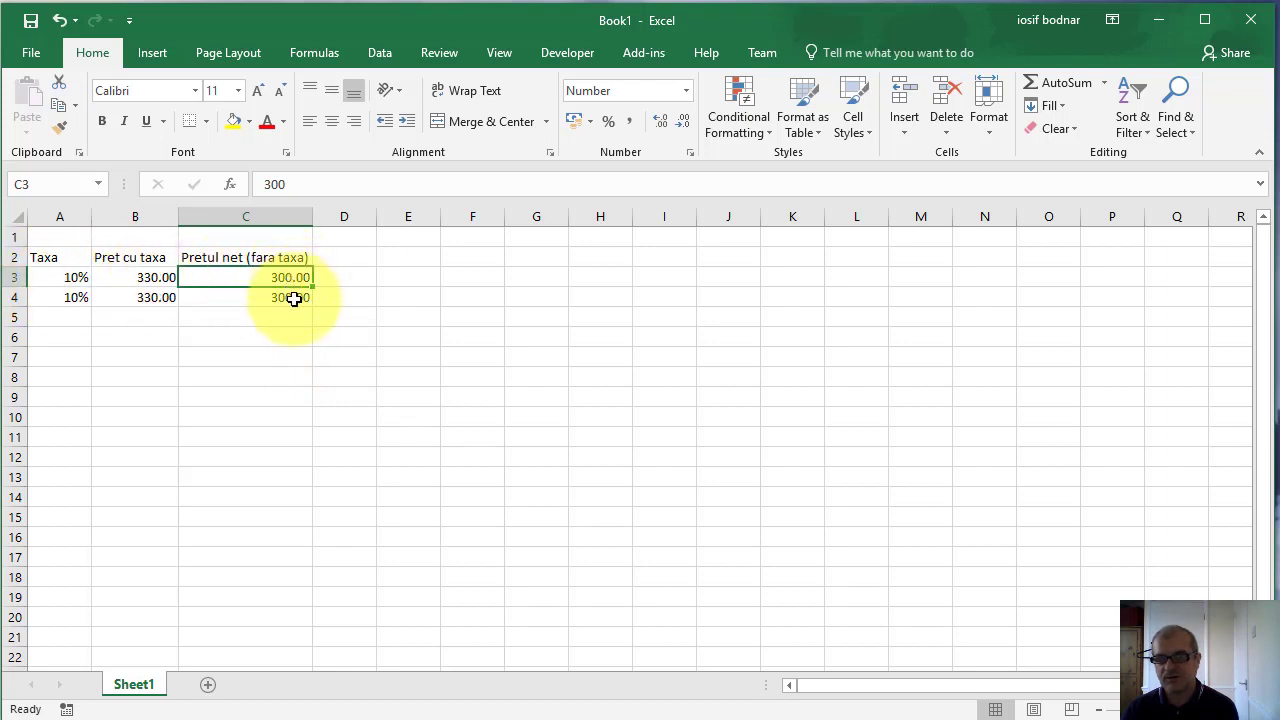
click(293, 298)
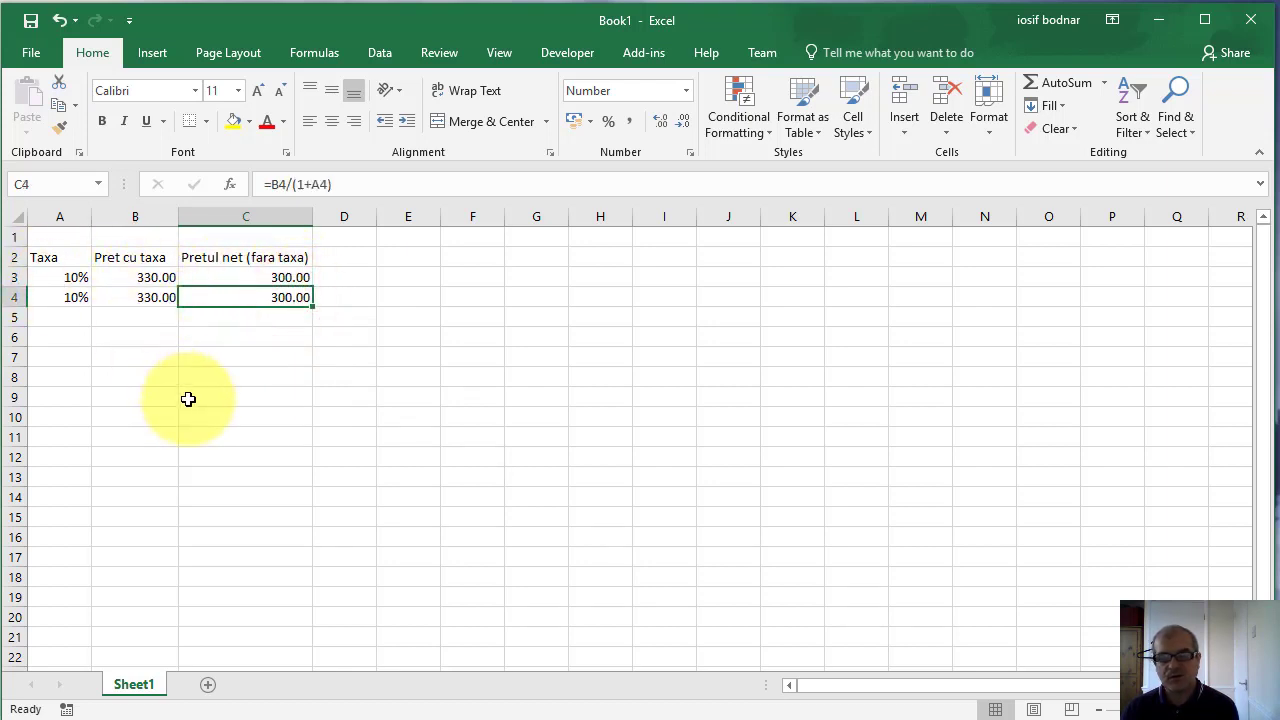